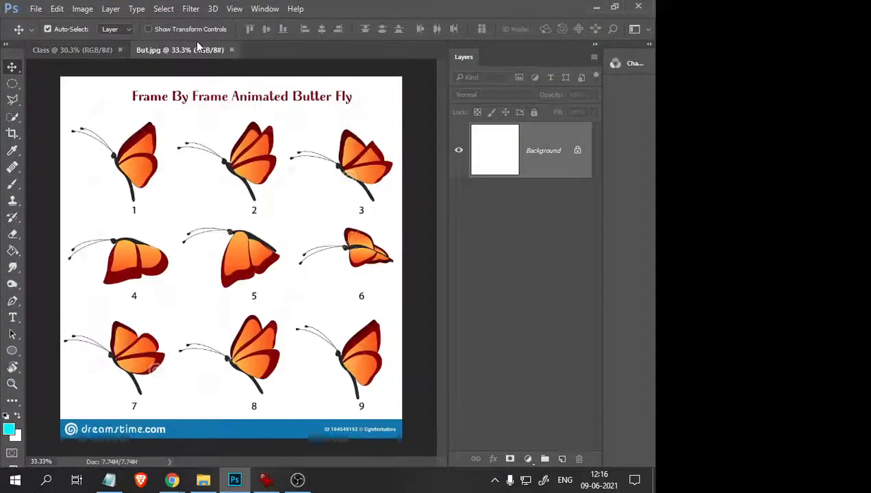
Step: Close the Class document and duplicate the Background layer of But.jpg
{"action": "left_click", "coordinate": [120, 49]}
{"action": "scroll", "coordinate": [278, 271], "scroll_direction": "down", "scroll_amount": 1}
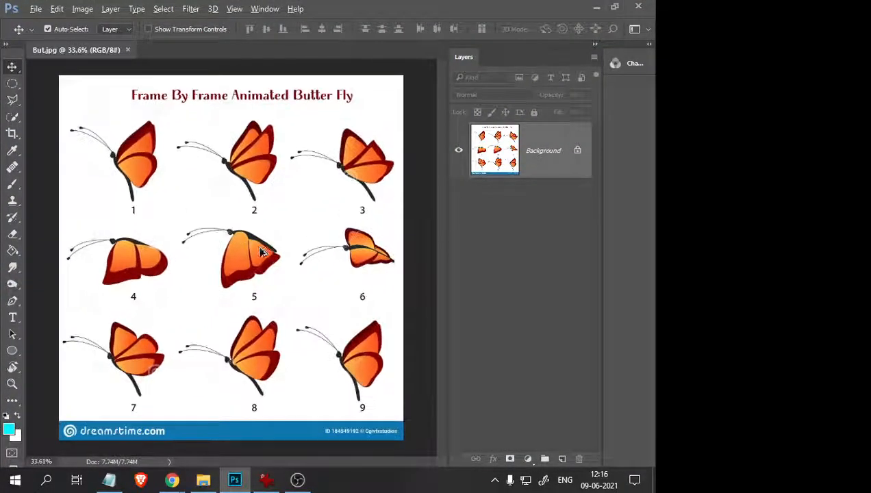
{"action": "key", "text": "ctrl+j"}
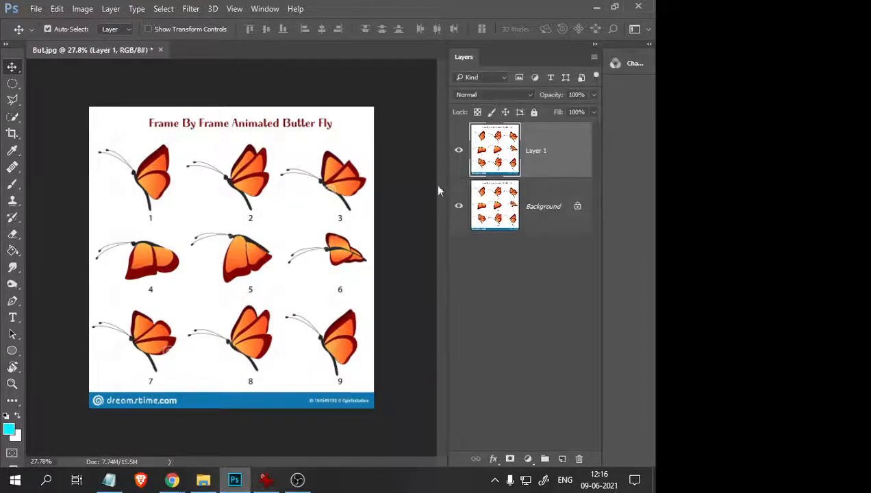
{"action": "scroll", "coordinate": [311, 197], "scroll_direction": "down", "scroll_amount": 1}
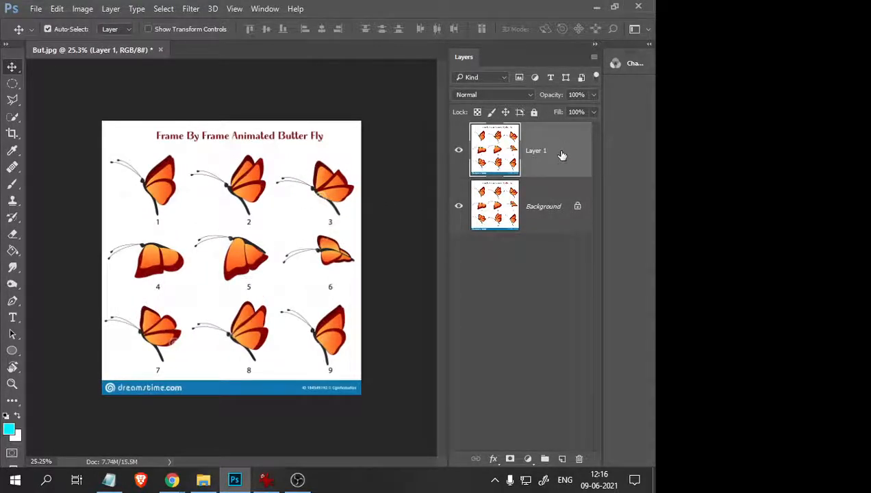
{"action": "scroll", "coordinate": [296, 206], "scroll_direction": "down", "scroll_amount": 2}
{"action": "scroll", "coordinate": [272, 225], "scroll_direction": "up", "scroll_amount": 3}
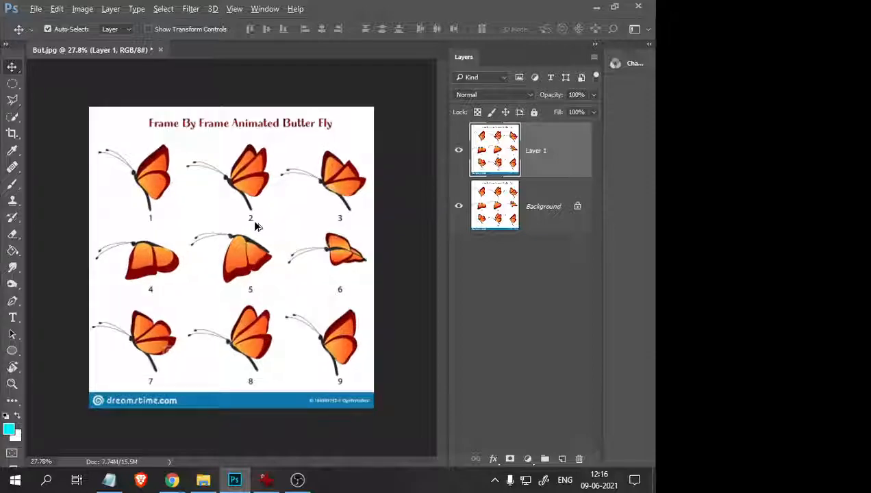
{"action": "scroll", "coordinate": [202, 210], "scroll_direction": "down", "scroll_amount": 1}
{"action": "scroll", "coordinate": [200, 206], "scroll_direction": "up", "scroll_amount": 1}
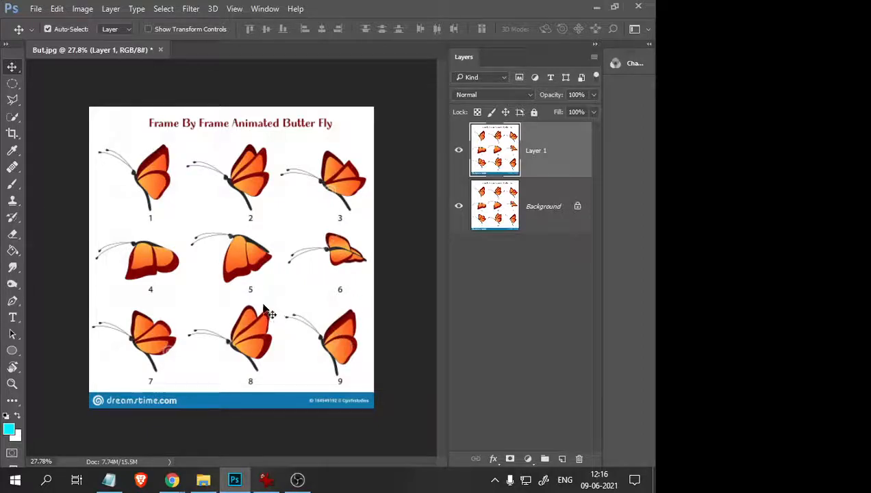
Step: Select the white background of the duplicated layer using Color Range with sampled colors and a fuzziness of 123
{"action": "left_click", "coordinate": [163, 10]}
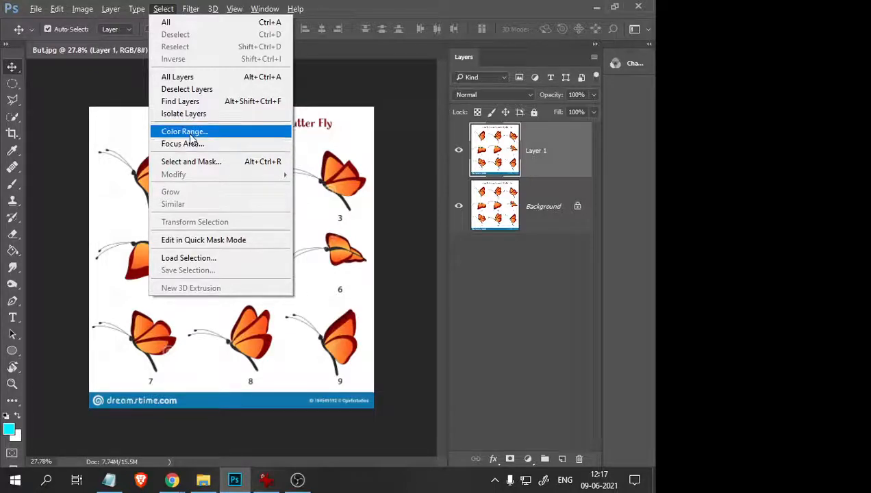
{"action": "left_click", "coordinate": [366, 147]}
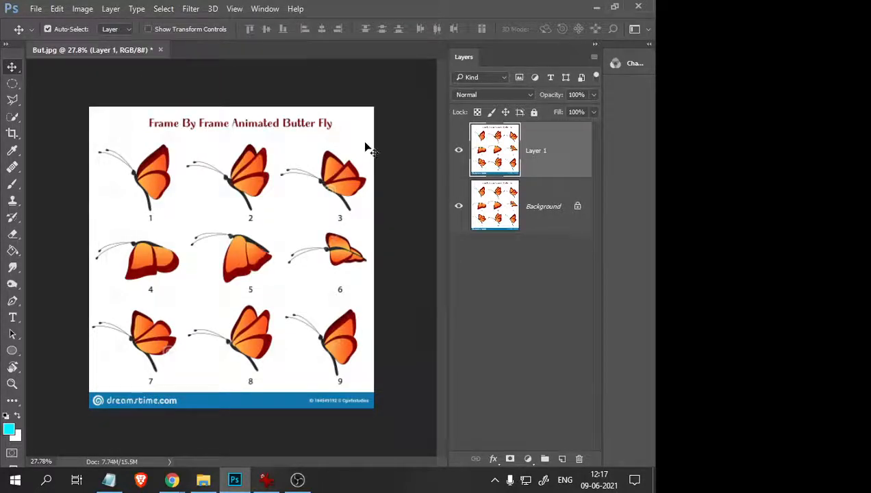
{"action": "left_click", "coordinate": [164, 9]}
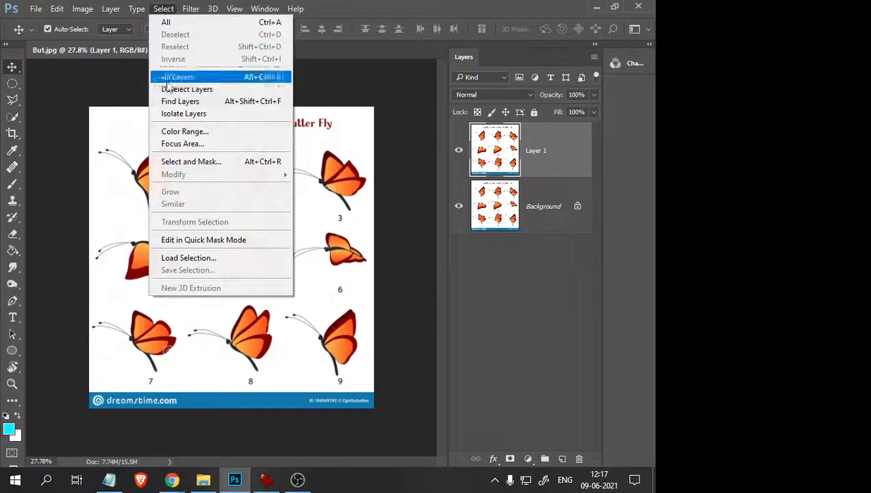
{"action": "left_click", "coordinate": [187, 131]}
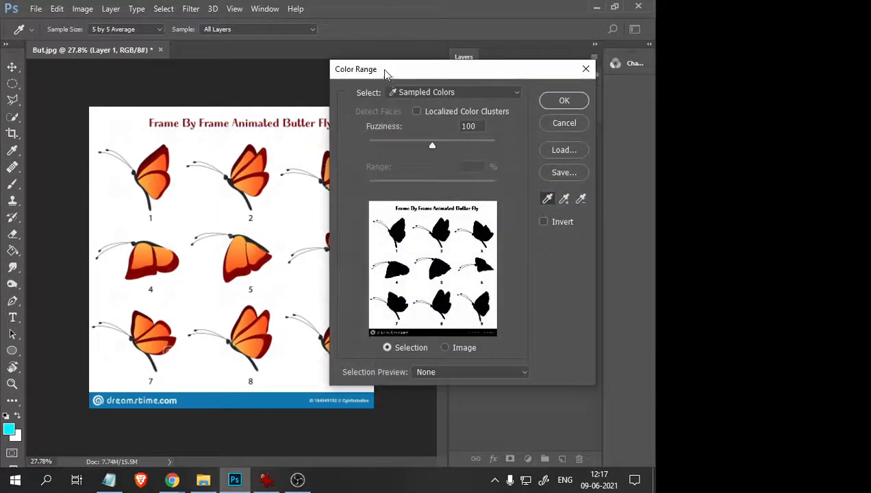
{"action": "left_click_drag", "start_coordinate": [386, 74], "coordinate": [414, 71]}
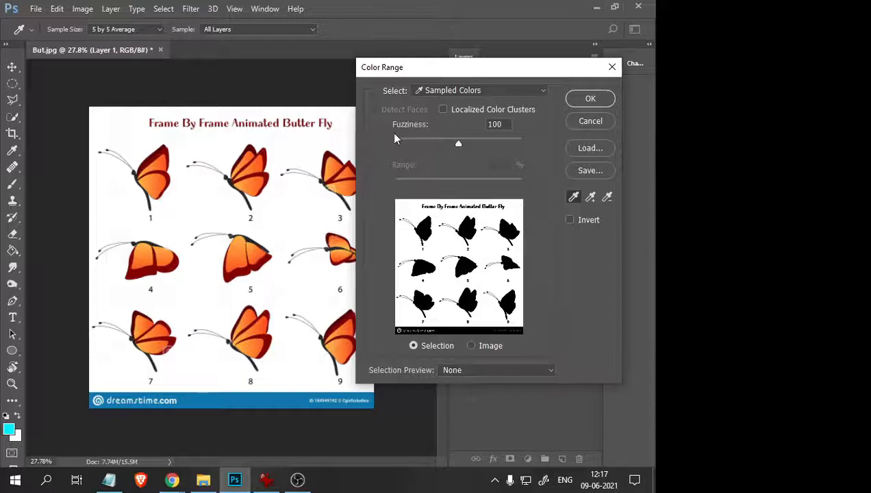
{"action": "left_click_drag", "start_coordinate": [458, 143], "coordinate": [392, 157]}
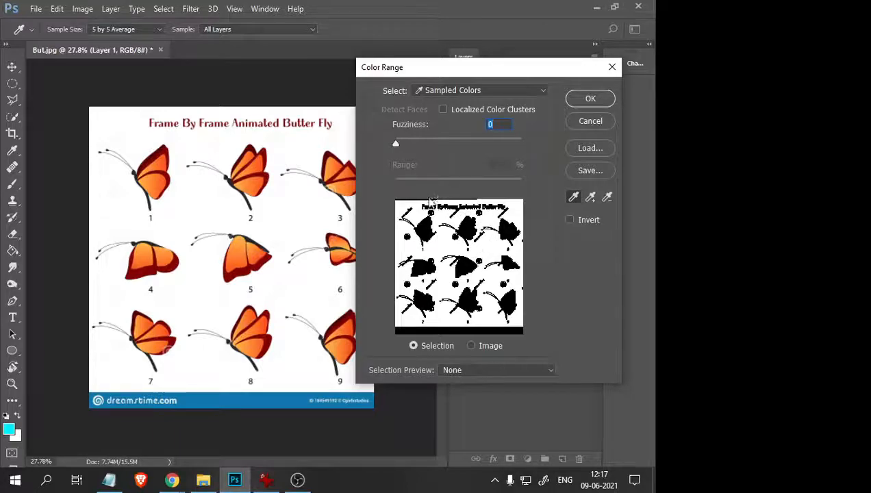
{"action": "left_click_drag", "start_coordinate": [395, 142], "coordinate": [477, 144]}
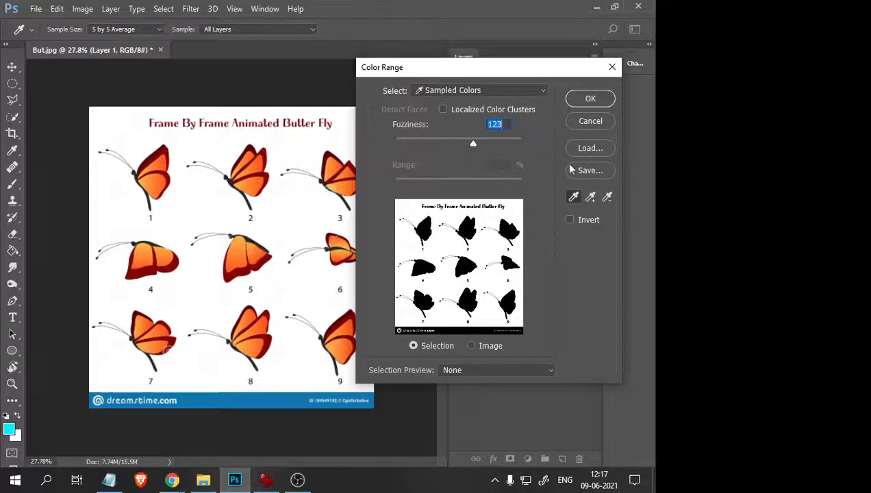
{"action": "left_click", "coordinate": [589, 100]}
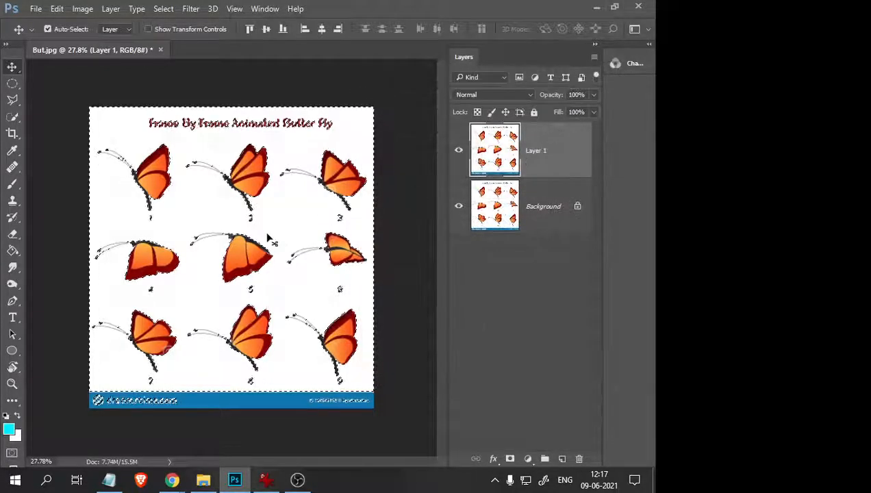
Step: Try copying the selected white background to a new layer, and undo the copy
{"action": "scroll", "coordinate": [250, 196], "scroll_direction": "up", "scroll_amount": 1}
{"action": "scroll", "coordinate": [250, 196], "scroll_direction": "up", "scroll_amount": 4}
{"action": "scroll", "coordinate": [292, 136], "scroll_direction": "down", "scroll_amount": 3}
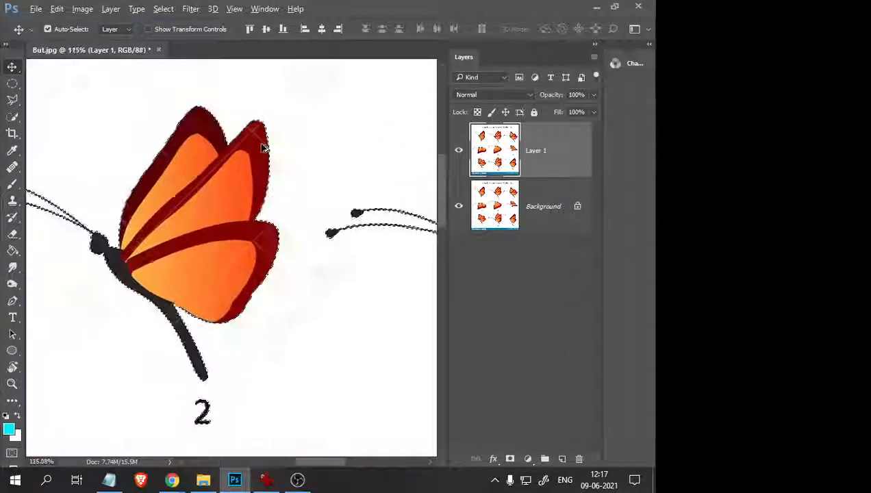
{"action": "scroll", "coordinate": [254, 147], "scroll_direction": "down", "scroll_amount": 3}
{"action": "scroll", "coordinate": [226, 154], "scroll_direction": "up", "scroll_amount": 1}
{"action": "scroll", "coordinate": [215, 157], "scroll_direction": "down", "scroll_amount": 1}
{"action": "scroll", "coordinate": [214, 157], "scroll_direction": "down", "scroll_amount": 1}
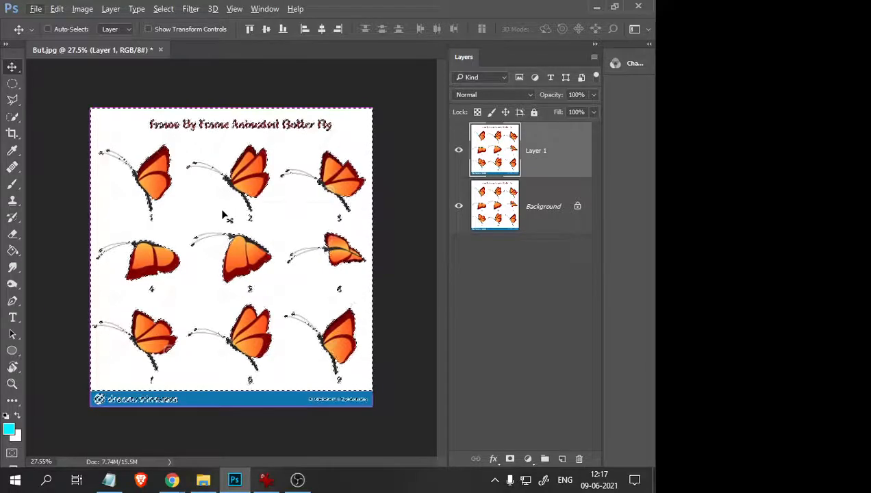
{"action": "key", "text": "ctrl+j"}
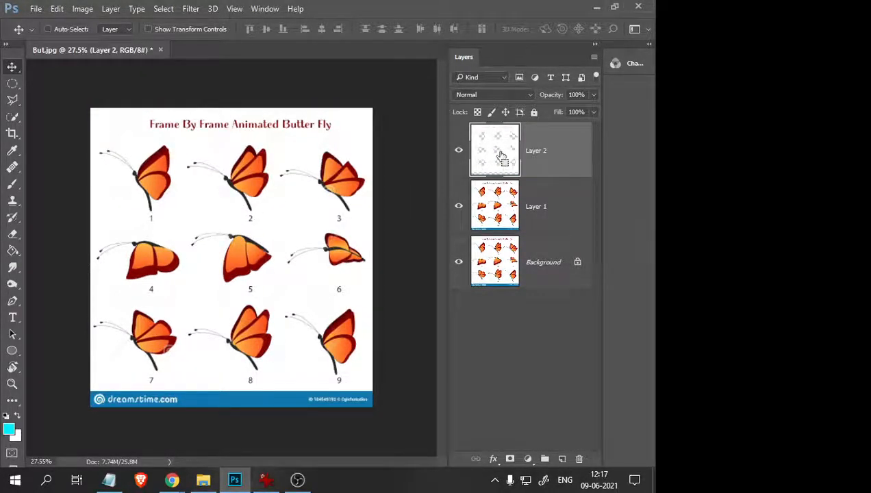
{"action": "key", "text": "ctrl+z"}
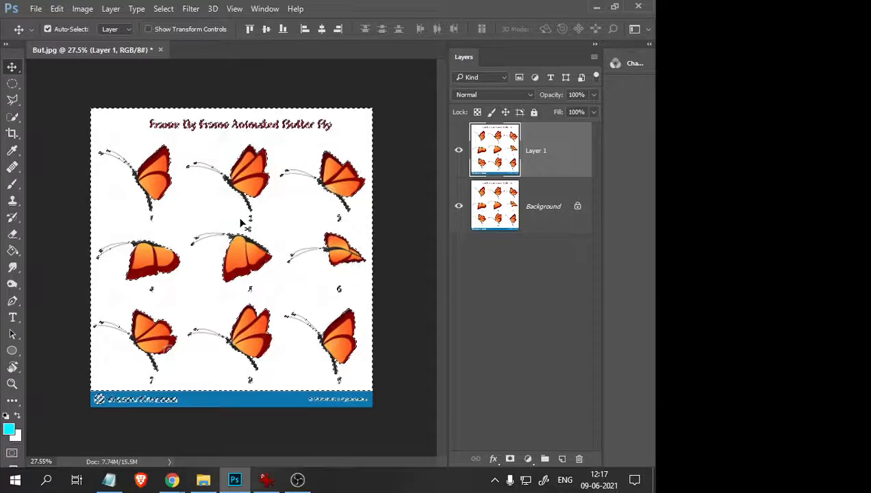
Step: Invert the selection to cover the butterflies and lettering, and copy it to a new layer
{"action": "left_click", "coordinate": [167, 9]}
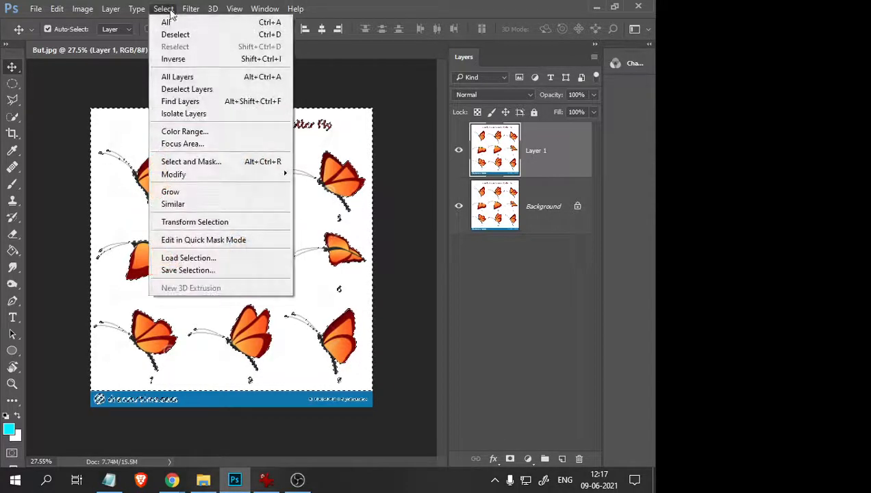
{"action": "left_click", "coordinate": [182, 60]}
{"action": "scroll", "coordinate": [198, 177], "scroll_direction": "up", "scroll_amount": 5}
{"action": "scroll", "coordinate": [281, 129], "scroll_direction": "down", "scroll_amount": 5}
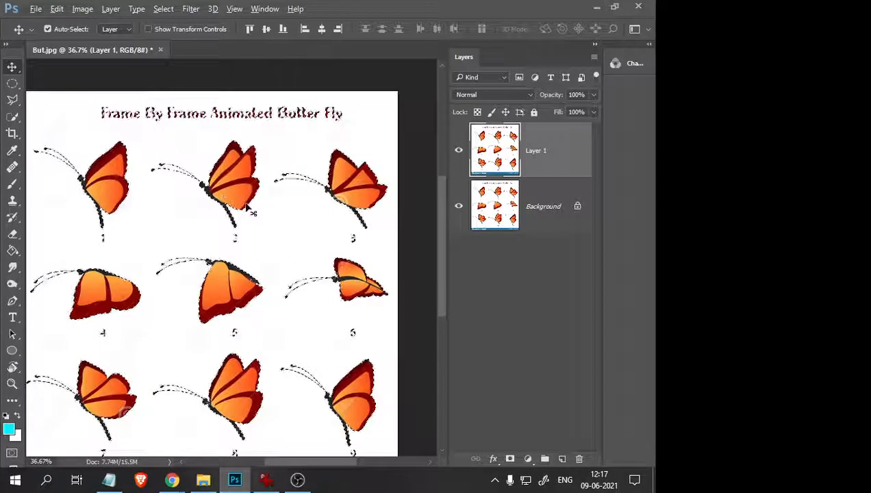
{"action": "key", "text": "ctrl+j"}
{"action": "scroll", "coordinate": [208, 217], "scroll_direction": "down", "scroll_amount": 1}
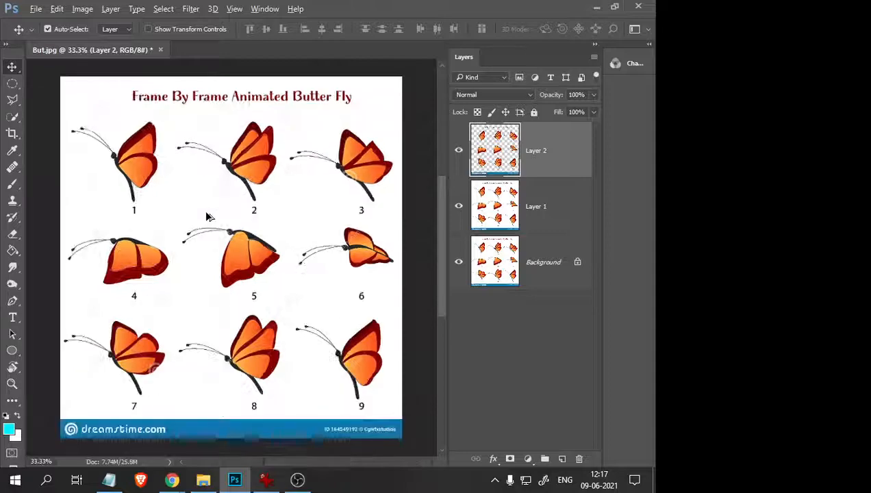
{"action": "scroll", "coordinate": [208, 216], "scroll_direction": "up", "scroll_amount": 1}
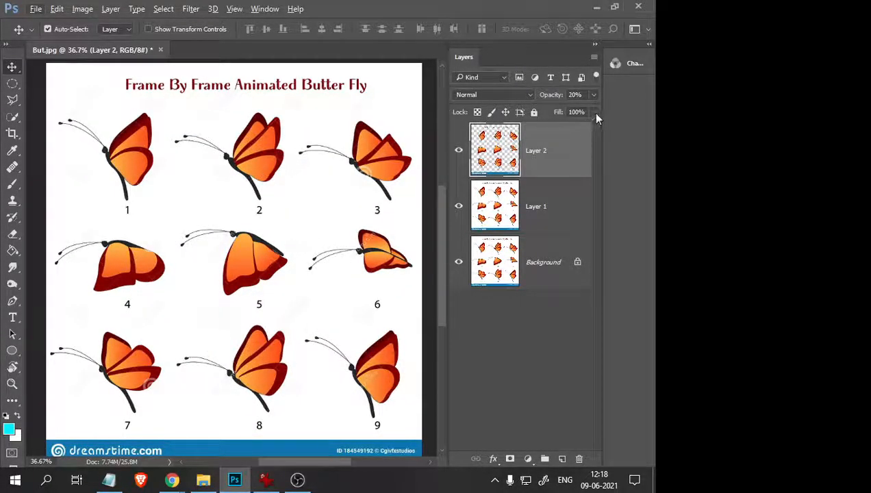
Step: Set the opacity of Layer 2 to 100% and keep that layer active
{"action": "left_click", "coordinate": [594, 94]}
{"action": "left_click", "coordinate": [276, 218]}
{"action": "scroll", "coordinate": [277, 219], "scroll_direction": "down", "scroll_amount": 2}
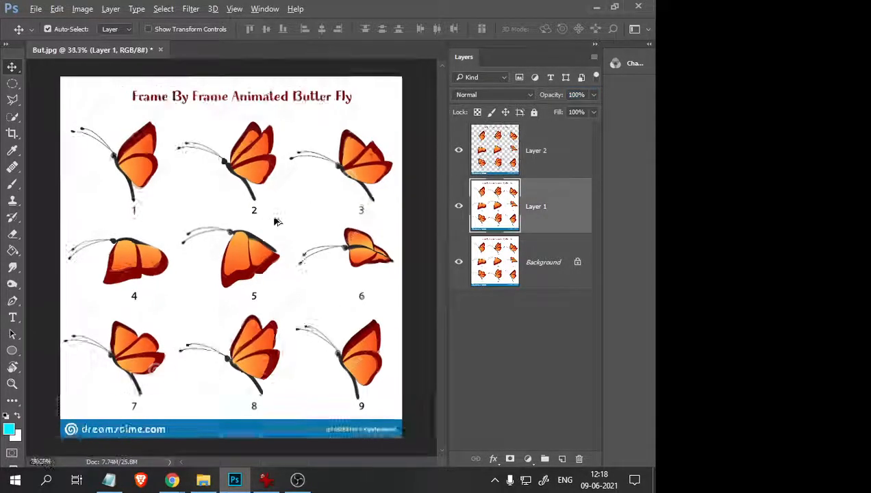
{"action": "scroll", "coordinate": [277, 220], "scroll_direction": "up", "scroll_amount": 2}
{"action": "left_click", "coordinate": [551, 156]}
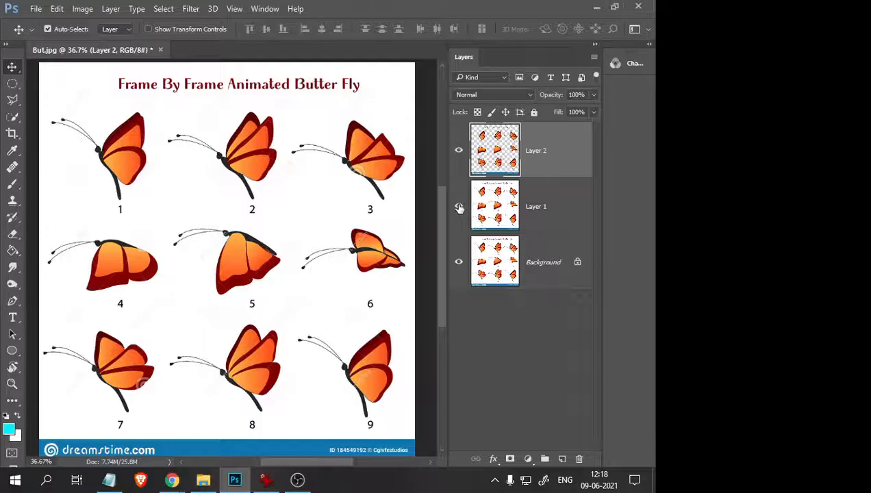
Step: Hide Layer 1 and the Background layer so only the cut-out artwork on Layer 2 shows
{"action": "left_click", "coordinate": [458, 266]}
{"action": "scroll", "coordinate": [269, 291], "scroll_direction": "down", "scroll_amount": 1}
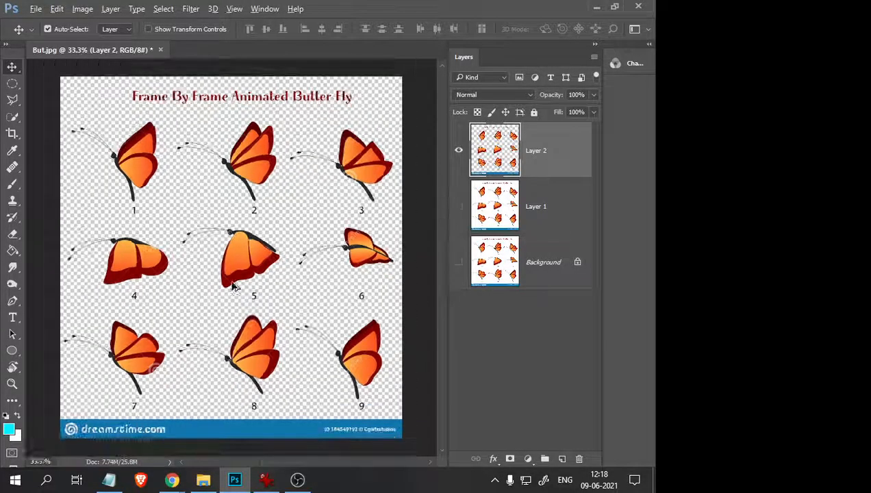
{"action": "scroll", "coordinate": [353, 162], "scroll_direction": "down", "scroll_amount": 1}
{"action": "scroll", "coordinate": [206, 67], "scroll_direction": "up", "scroll_amount": 8}
{"action": "scroll", "coordinate": [127, 106], "scroll_direction": "down", "scroll_amount": 5}
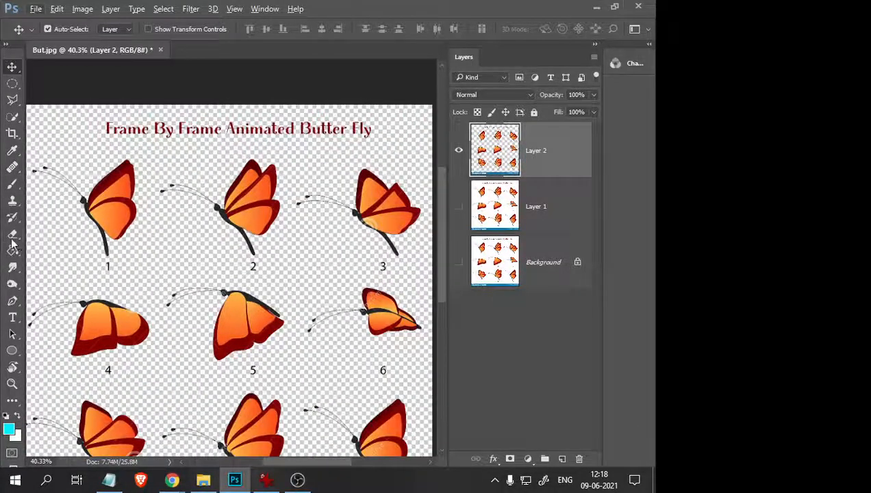
Step: Erase the beginning of the title above the butterflies on Layer 2 with the Eraser at size 80
{"action": "left_click", "coordinate": [13, 234]}
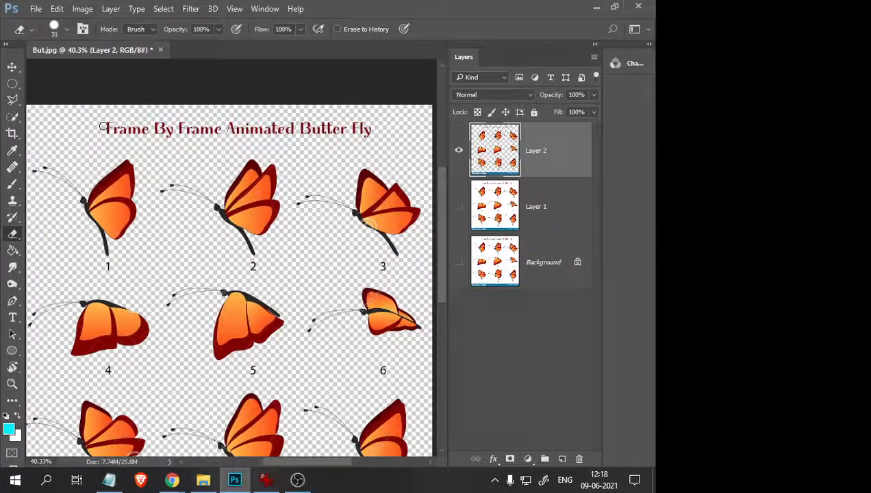
{"action": "key", "text": "bracketright"}
{"action": "left_click_drag", "start_coordinate": [104, 123], "coordinate": [137, 133]}
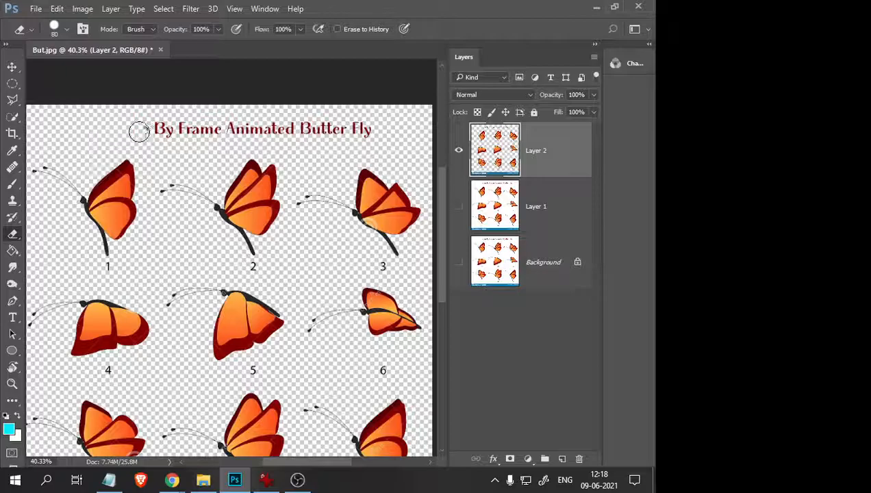
Step: Select the rest of the title with the Rectangular Marquee tool and delete it
{"action": "right_click", "coordinate": [12, 84]}
{"action": "left_click", "coordinate": [61, 86]}
{"action": "left_click_drag", "start_coordinate": [135, 113], "coordinate": [385, 148]}
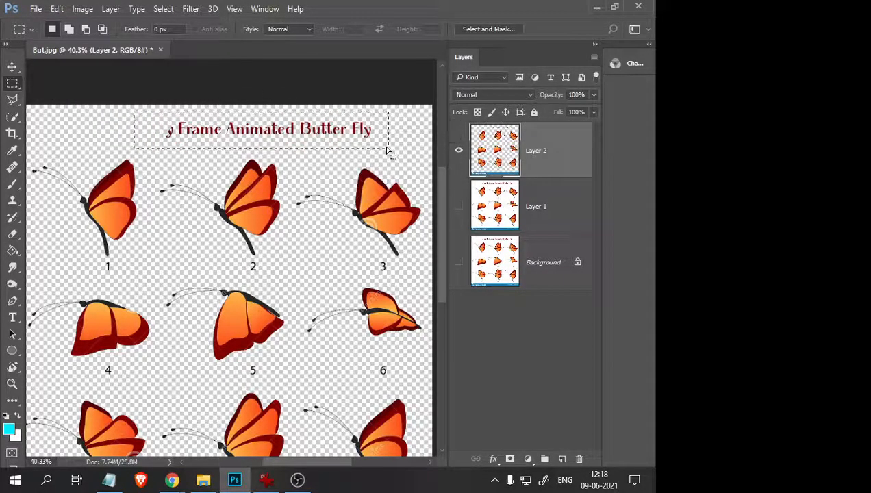
{"action": "key", "text": "Delete"}
Step: Delete the numbers 7 to 9 and the blue dreamstime.com banner in one rectangular selection across the image's bottom edge
{"action": "key", "text": "ctrl+minus"}
{"action": "scroll", "coordinate": [296, 200], "scroll_direction": "up", "scroll_amount": 2}
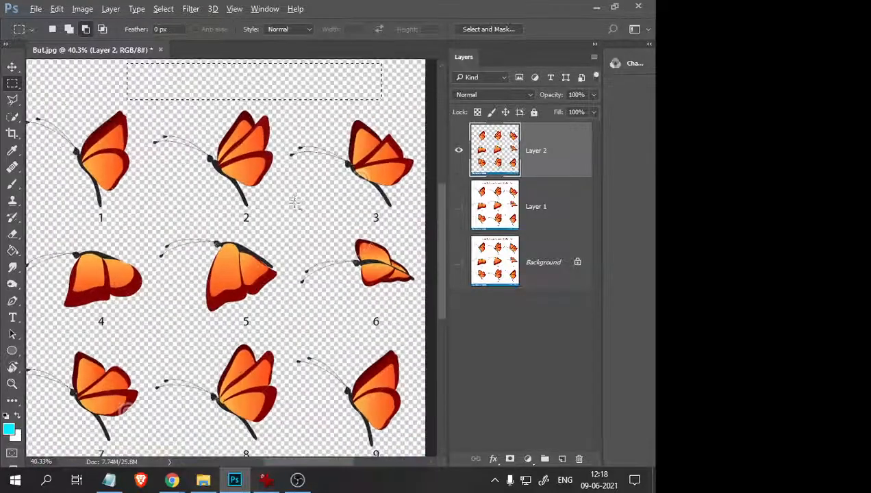
{"action": "left_click_drag", "start_coordinate": [234, 278], "coordinate": [260, 164]}
{"action": "scroll", "coordinate": [241, 199], "scroll_direction": "down", "scroll_amount": 4}
{"action": "scroll", "coordinate": [241, 199], "scroll_direction": "up", "scroll_amount": 1}
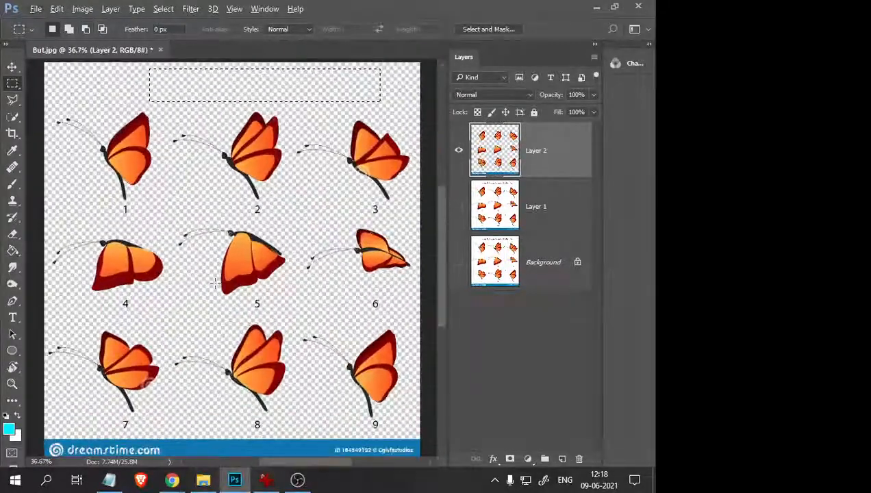
{"action": "scroll", "coordinate": [228, 181], "scroll_direction": "up", "scroll_amount": 1}
{"action": "scroll", "coordinate": [207, 248], "scroll_direction": "down", "scroll_amount": 1}
{"action": "left_click_drag", "start_coordinate": [207, 248], "coordinate": [203, 149]}
{"action": "left_click_drag", "start_coordinate": [40, 305], "coordinate": [426, 383]}
{"action": "key", "text": "Delete"}
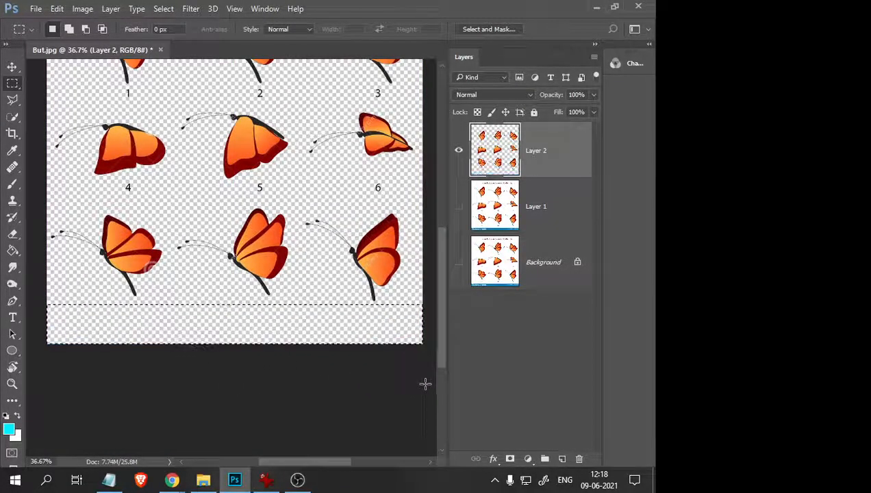
Step: Delete the numbers 4, 5 and 6 below the middle row of butterflies using rectangular selections
{"action": "left_click_drag", "start_coordinate": [110, 178], "coordinate": [143, 199]}
{"action": "left_click_drag", "start_coordinate": [246, 179], "coordinate": [284, 204]}
{"action": "key", "text": "Delete"}
{"action": "left_click_drag", "start_coordinate": [364, 177], "coordinate": [403, 203]}
{"action": "key", "text": "Delete"}
Step: Delete the numbers 3, 2 and 1 below the first row of butterflies using rectangular selections
{"action": "scroll", "coordinate": [332, 187], "scroll_direction": "up", "scroll_amount": 3}
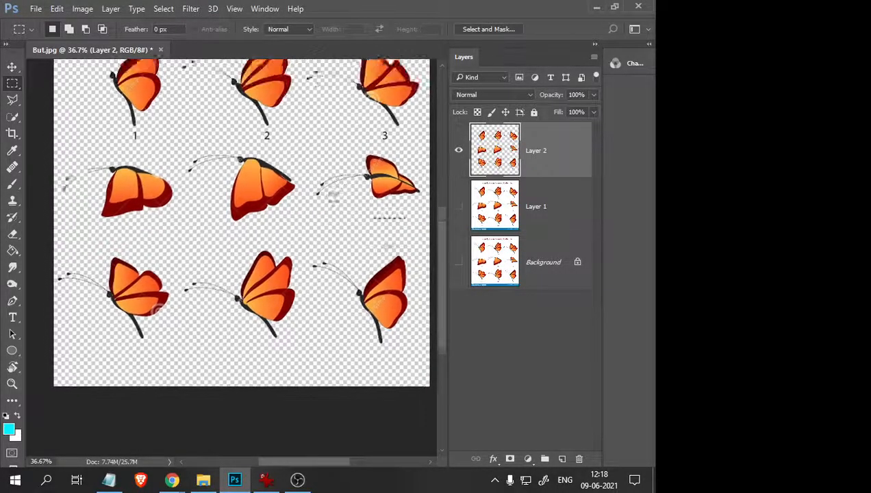
{"action": "left_click_drag", "start_coordinate": [370, 162], "coordinate": [386, 182]}
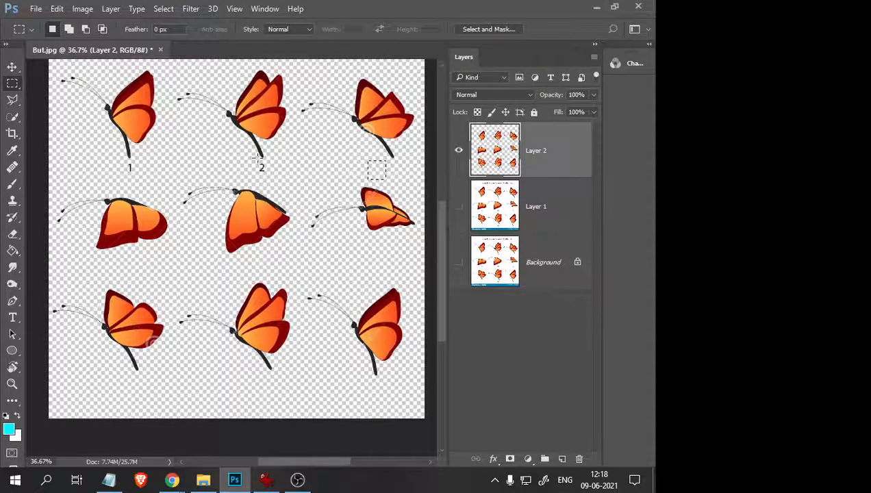
{"action": "left_click_drag", "start_coordinate": [255, 166], "coordinate": [285, 185]}
{"action": "left_click_drag", "start_coordinate": [121, 163], "coordinate": [150, 181]}
{"action": "key", "text": "Delete"}
Step: Select the first butterfly of the top row with a rectangular marquee and copy it from Layer 2 to its own layer
{"action": "scroll", "coordinate": [193, 180], "scroll_direction": "down", "scroll_amount": 2}
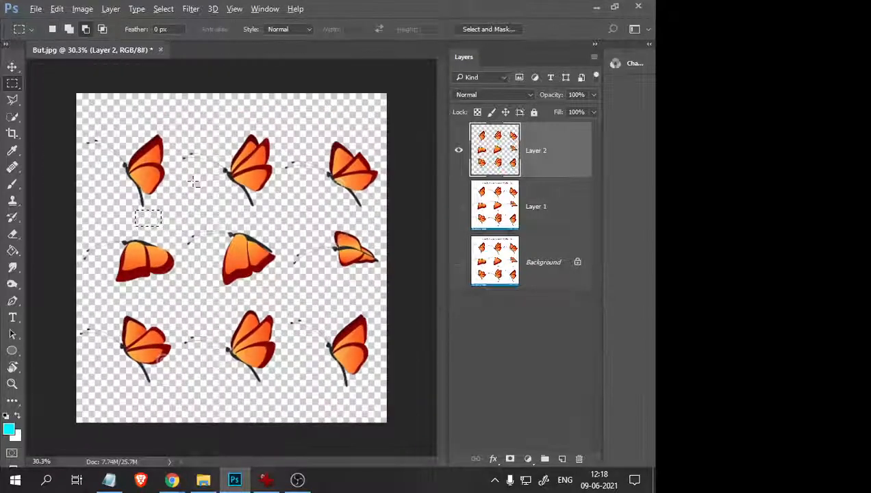
{"action": "key", "text": "ctrl+plus"}
{"action": "left_click_drag", "start_coordinate": [60, 102], "coordinate": [170, 211]}
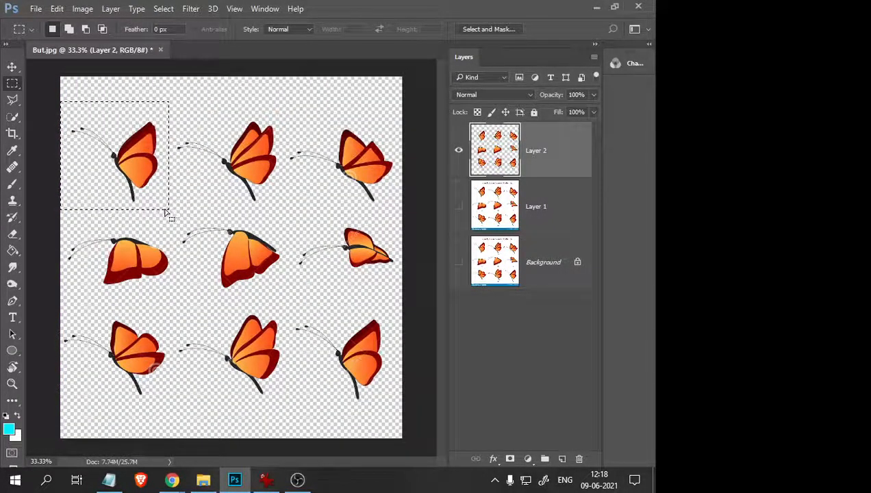
{"action": "key", "text": "ctrl+j"}
Step: Copy the second and third top-row butterflies from Layer 2 to separate layers using rectangular selections
{"action": "left_click_drag", "start_coordinate": [175, 107], "coordinate": [283, 206]}
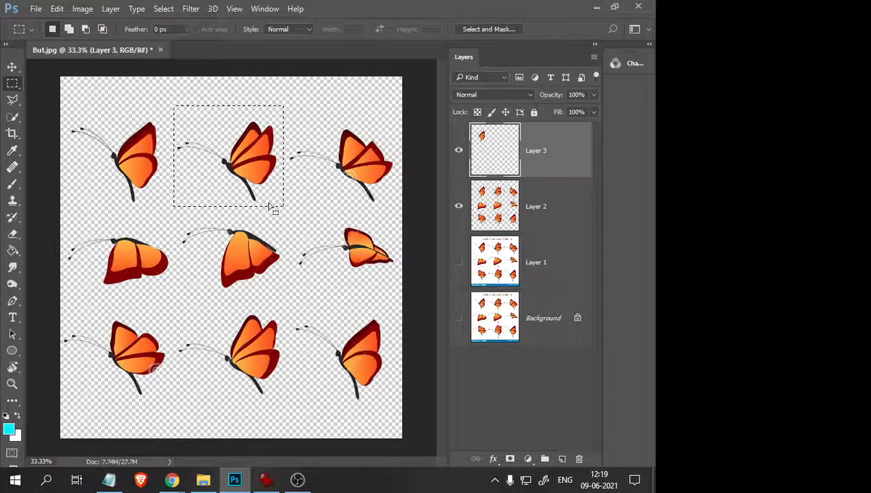
{"action": "key", "text": "ctrl+j"}
{"action": "left_click", "coordinate": [317, 190]}
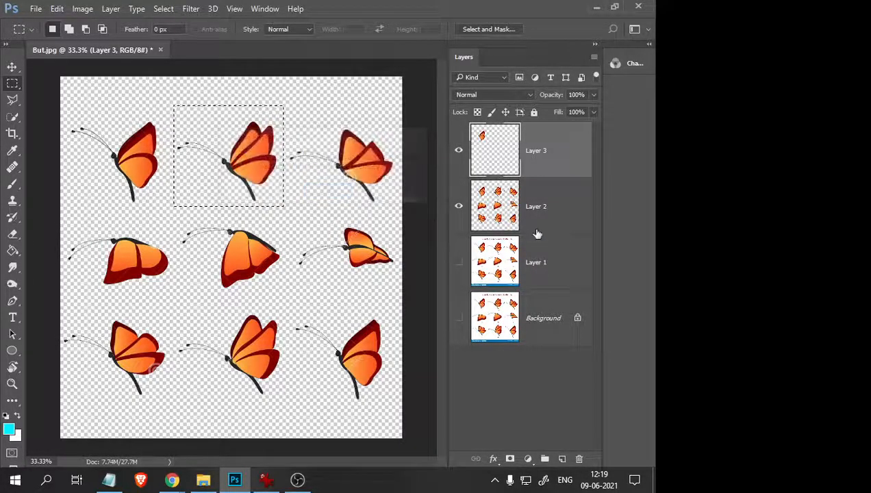
{"action": "left_click", "coordinate": [536, 204]}
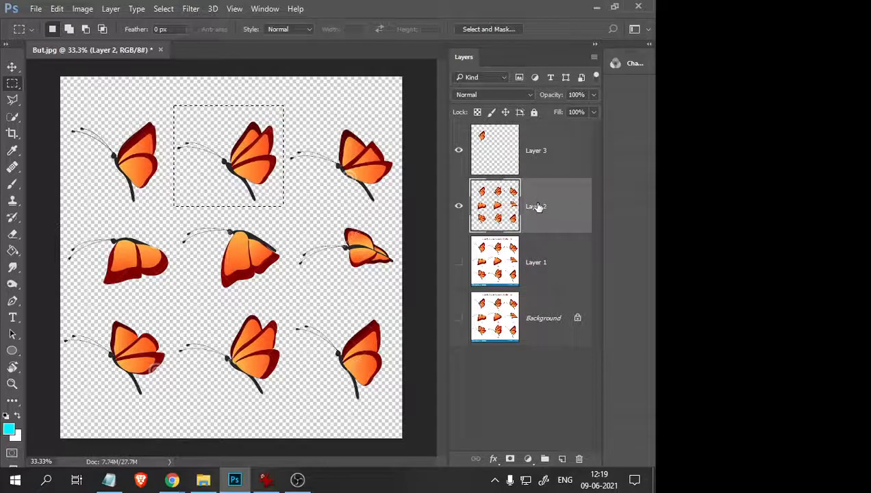
{"action": "key", "text": "ctrl+j"}
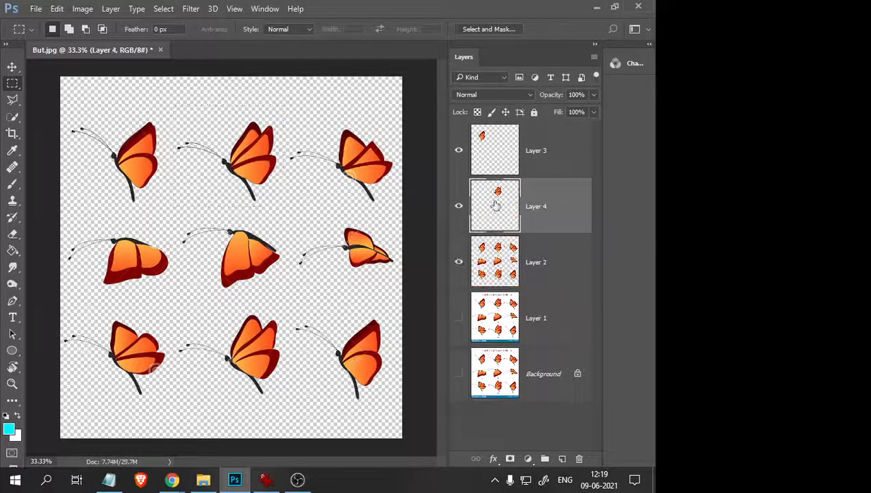
{"action": "left_click_drag", "start_coordinate": [283, 118], "coordinate": [408, 211]}
{"action": "left_click", "coordinate": [552, 256]}
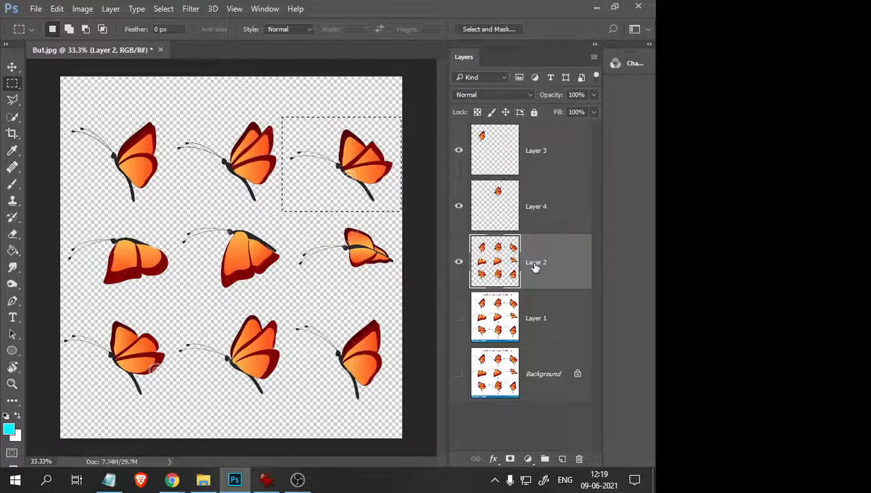
{"action": "key", "text": "ctrl+j"}
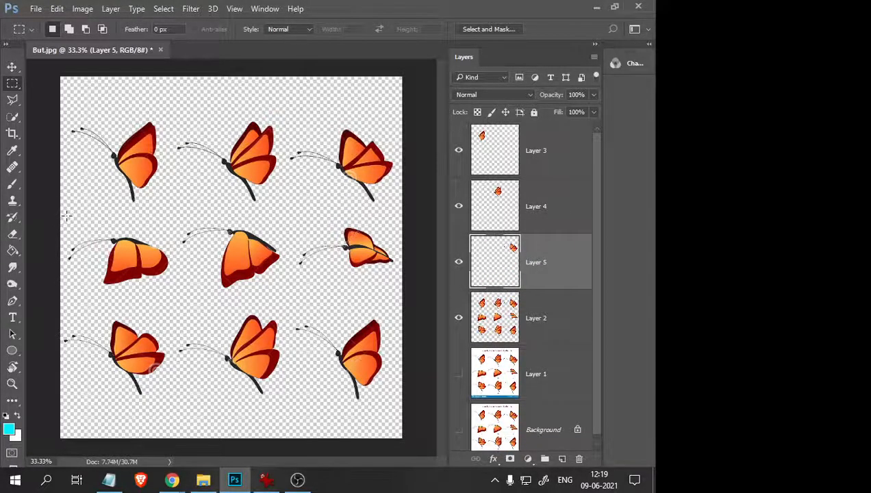
Step: Copy the first and second middle-row butterflies from Layer 2 to separate layers using rectangular selections
{"action": "left_click_drag", "start_coordinate": [64, 212], "coordinate": [172, 295]}
{"action": "left_click", "coordinate": [536, 324]}
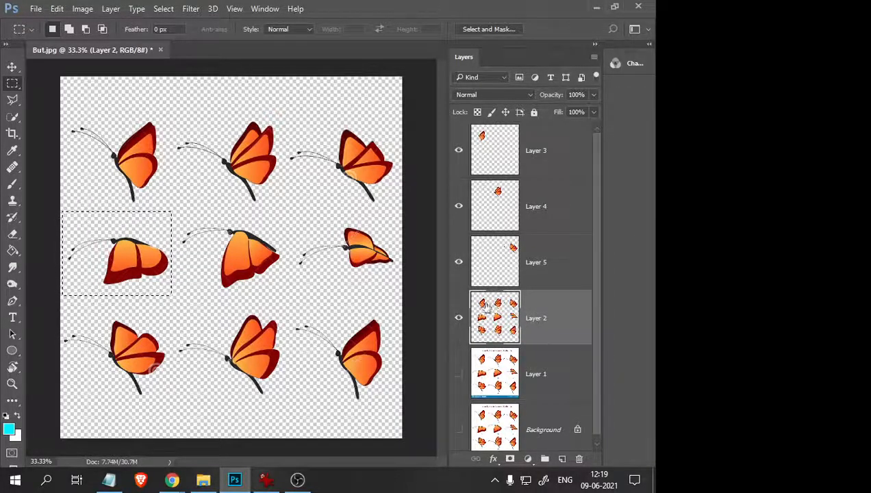
{"action": "key", "text": "ctrl+j"}
{"action": "left_click_drag", "start_coordinate": [177, 218], "coordinate": [287, 291]}
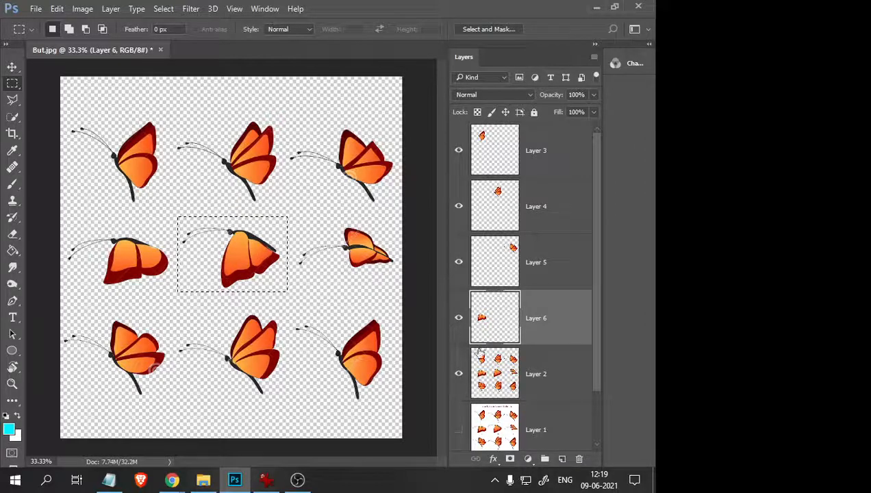
{"action": "scroll", "coordinate": [480, 351], "scroll_direction": "down", "scroll_amount": 1}
{"action": "left_click", "coordinate": [529, 330]}
{"action": "key", "text": "ctrl+j"}
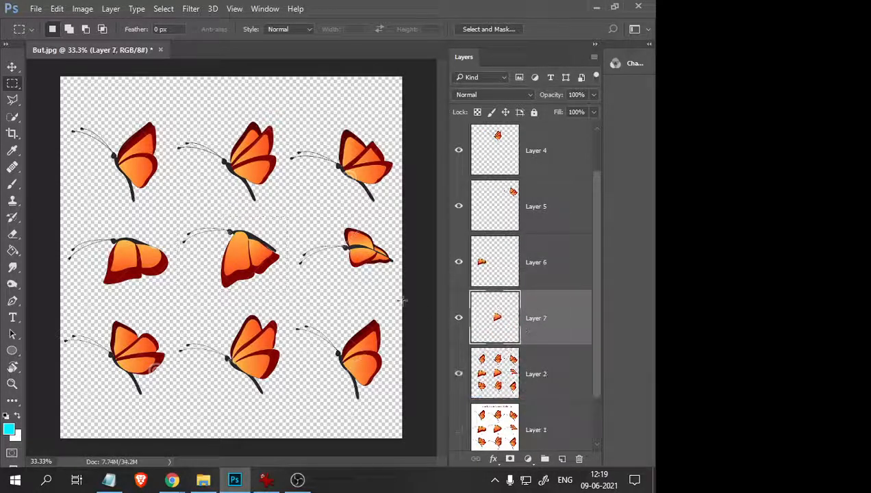
Step: Select the third middle-row butterfly with a rectangular marquee and copy it from Layer 2 to its own layer
{"action": "left_click_drag", "start_coordinate": [287, 216], "coordinate": [402, 286]}
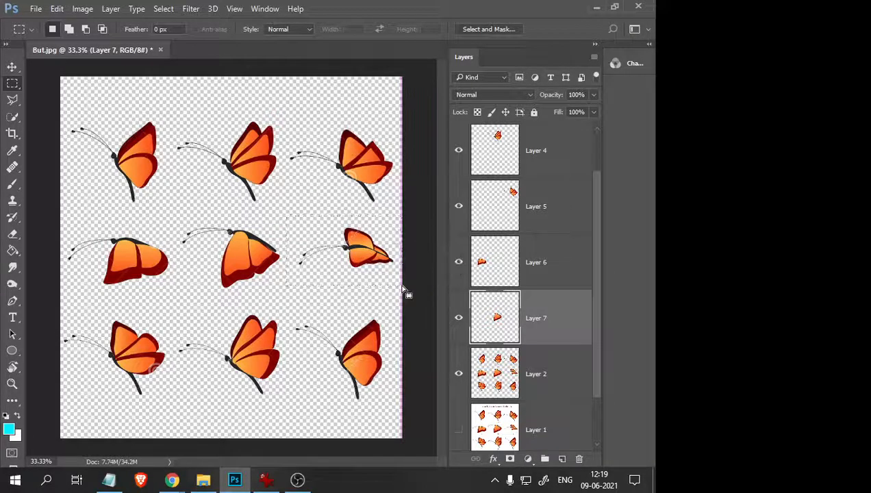
{"action": "scroll", "coordinate": [525, 322], "scroll_direction": "down", "scroll_amount": 1}
{"action": "left_click", "coordinate": [554, 319]}
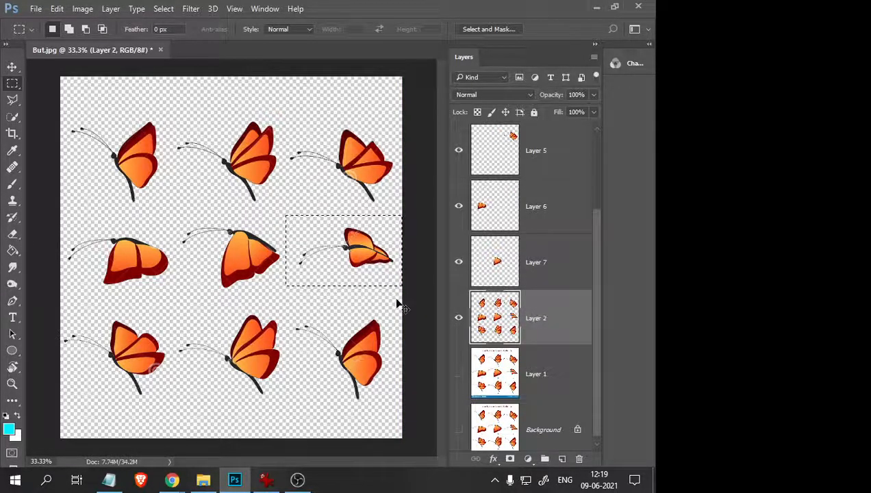
{"action": "key", "text": "ctrl+j"}
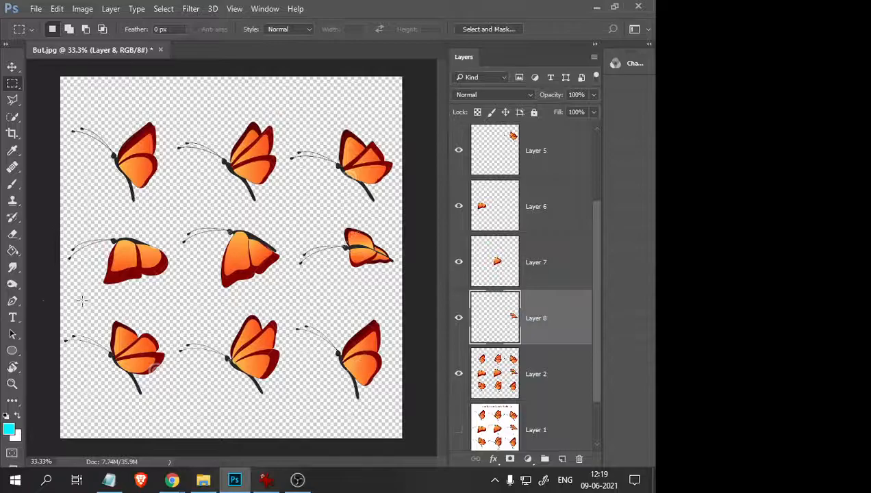
Step: Copy the first and second bottom-row butterflies from Layer 2 to separate layers using rectangular selections
{"action": "left_click_drag", "start_coordinate": [61, 314], "coordinate": [169, 402]}
{"action": "left_click", "coordinate": [562, 370]}
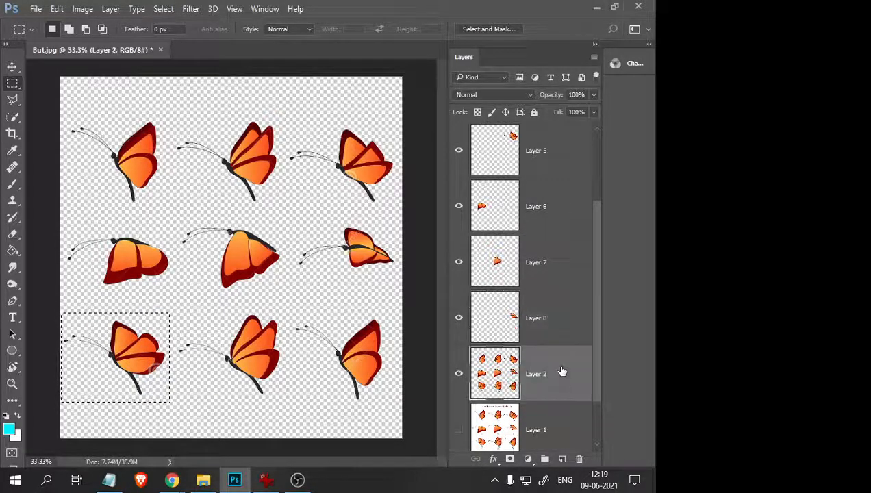
{"action": "key", "text": "ctrl+j"}
{"action": "left_click_drag", "start_coordinate": [174, 313], "coordinate": [291, 402]}
{"action": "left_click", "coordinate": [551, 422]}
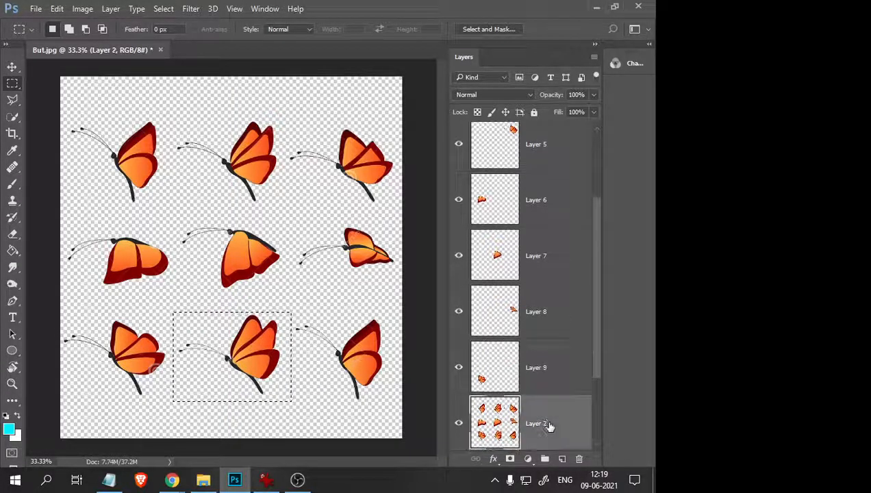
{"action": "key", "text": "ctrl+j"}
Step: Copy the last bottom-row butterfly from Layer 2 to its own layer and hide Layer 2
{"action": "left_click_drag", "start_coordinate": [290, 312], "coordinate": [394, 416]}
{"action": "scroll", "coordinate": [530, 352], "scroll_direction": "down", "scroll_amount": 3}
{"action": "left_click", "coordinate": [533, 308]}
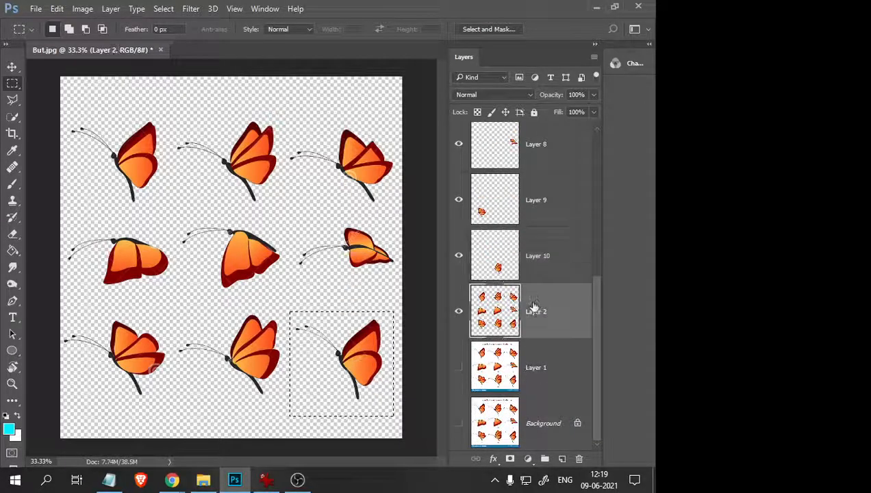
{"action": "key", "text": "ctrl+j"}
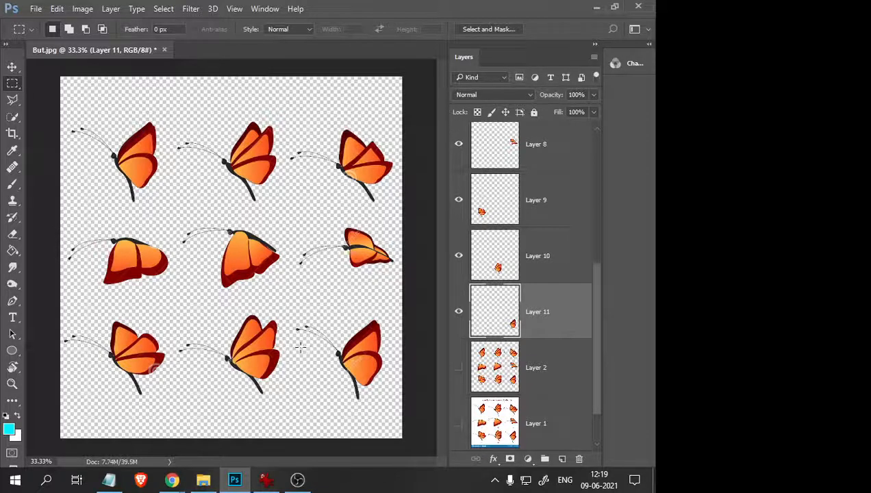
Step: Review the separated butterfly layers from Layer 3 down to Layer 11
{"action": "scroll", "coordinate": [300, 347], "scroll_direction": "down", "scroll_amount": 3}
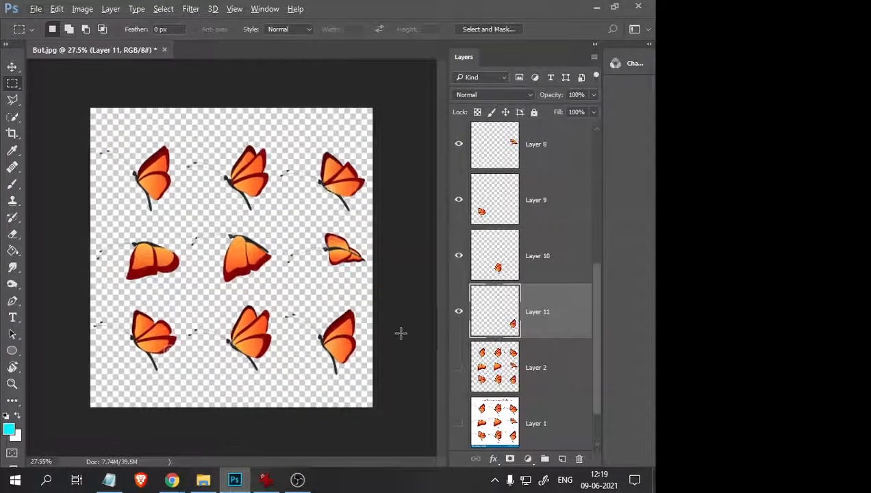
{"action": "scroll", "coordinate": [534, 209], "scroll_direction": "up", "scroll_amount": 5}
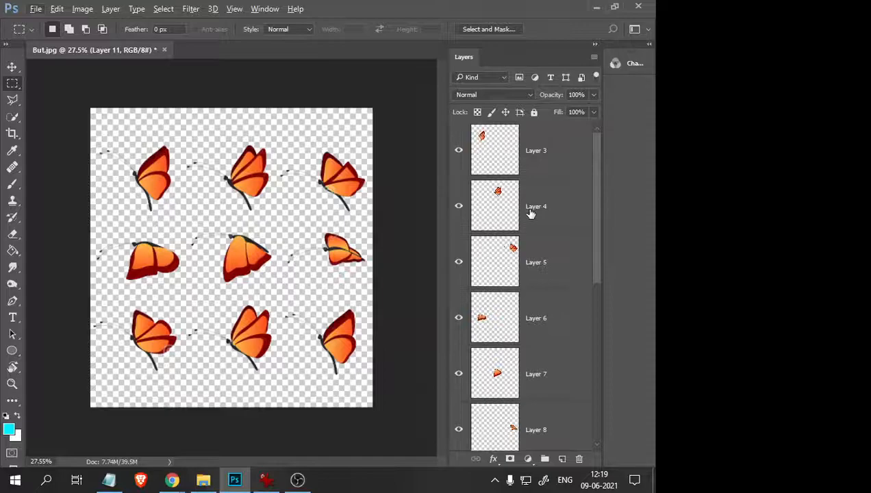
{"action": "left_click", "coordinate": [549, 157]}
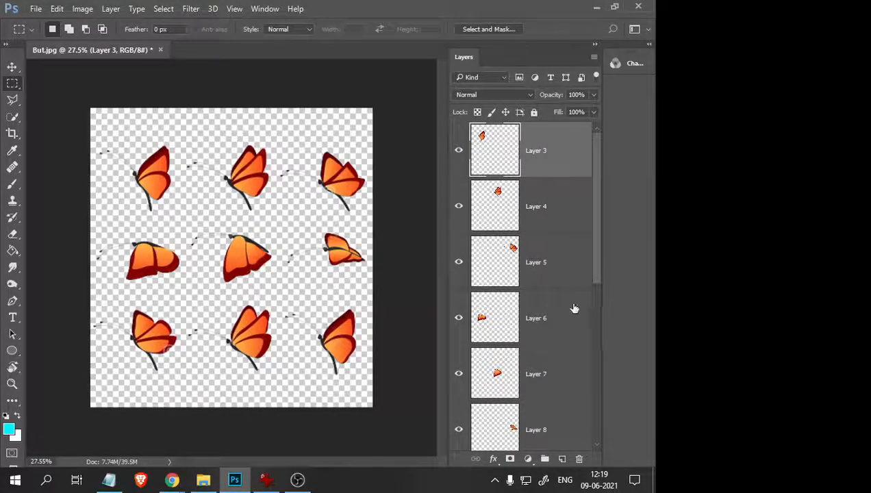
{"action": "scroll", "coordinate": [574, 309], "scroll_direction": "down", "scroll_amount": 5}
{"action": "left_click", "coordinate": [539, 323]}
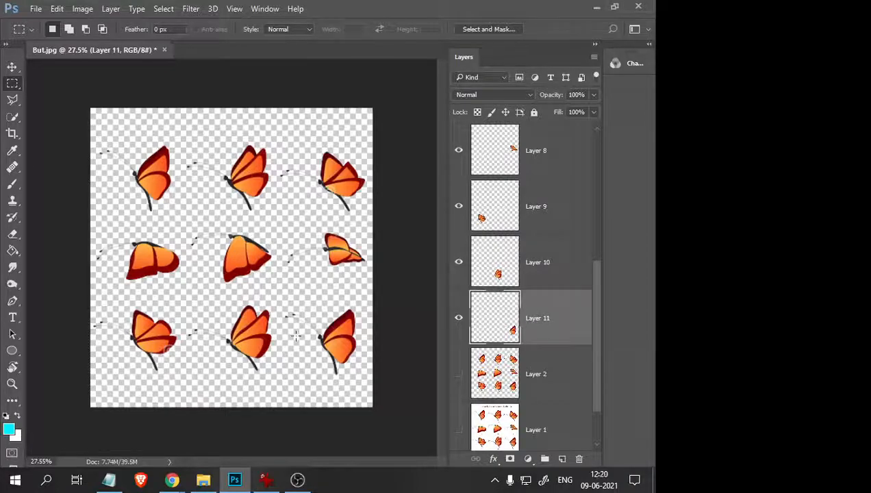
{"action": "scroll", "coordinate": [579, 308], "scroll_direction": "up", "scroll_amount": 5}
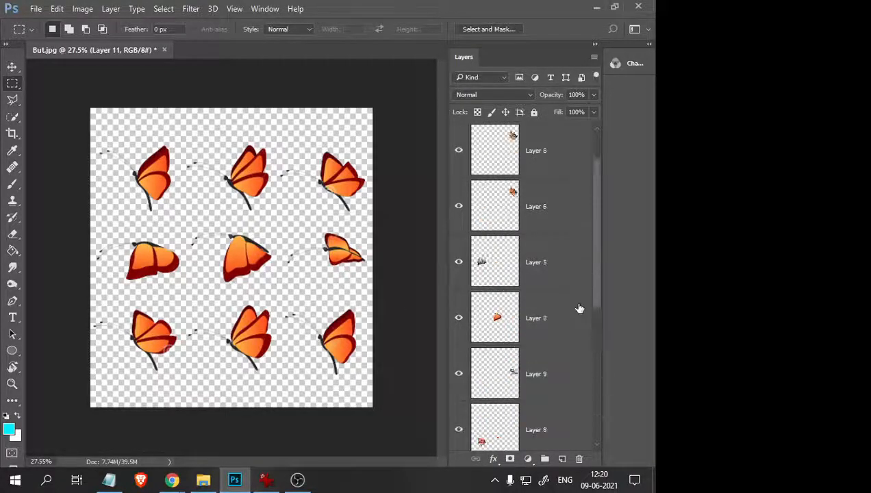
Step: Move the first butterfly on Layer 3 slightly up and to the right with the Move tool
{"action": "left_click", "coordinate": [545, 169]}
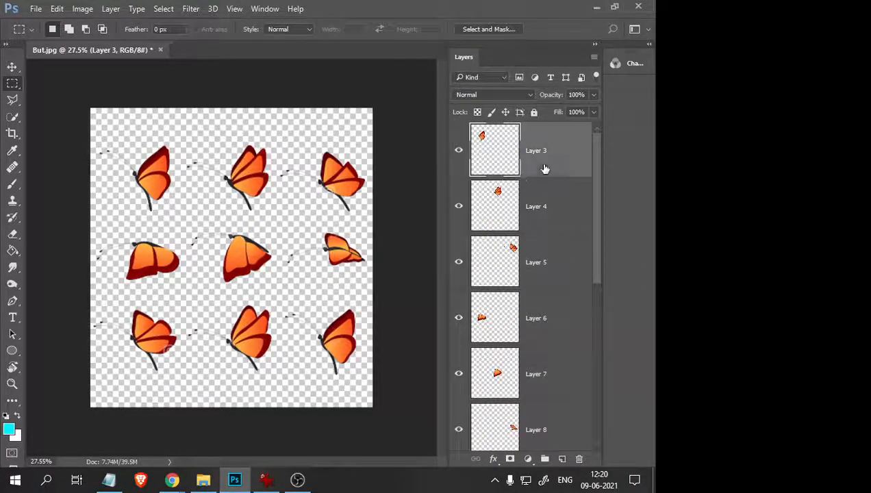
{"action": "left_click", "coordinate": [11, 68]}
{"action": "left_click_drag", "start_coordinate": [150, 190], "coordinate": [159, 174]}
Step: Move the second butterfly on Layer 4 onto the first one, aligning their heads
{"action": "left_click_drag", "start_coordinate": [242, 184], "coordinate": [153, 168]}
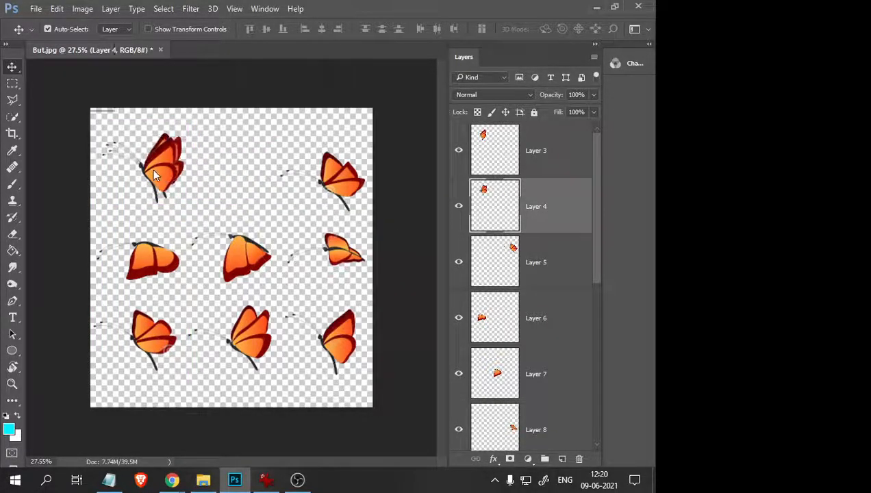
{"action": "key", "text": "alt+space"}
{"action": "key", "text": "Escape"}
{"action": "key", "text": "ctrl+plus"}
{"action": "scroll", "coordinate": [135, 171], "scroll_direction": "up", "scroll_amount": 4}
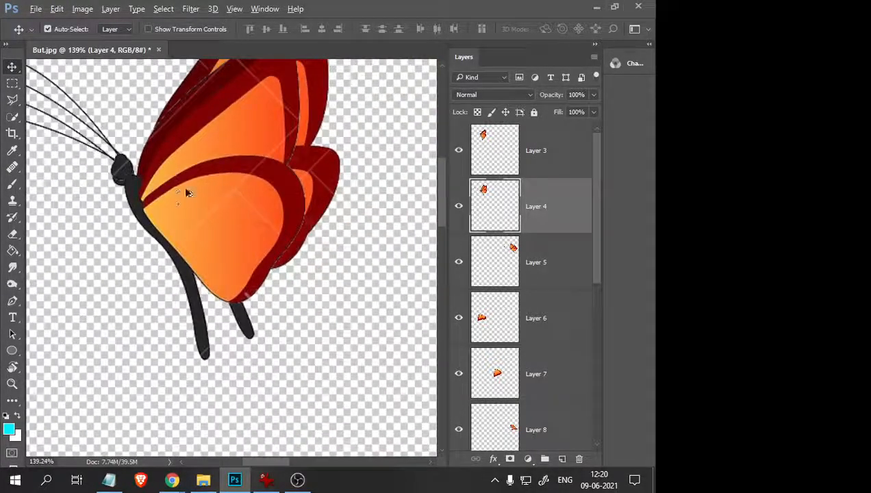
{"action": "left_click_drag", "start_coordinate": [155, 209], "coordinate": [129, 170]}
{"action": "left_click", "coordinate": [549, 219]}
{"action": "scroll", "coordinate": [225, 233], "scroll_direction": "down", "scroll_amount": 8}
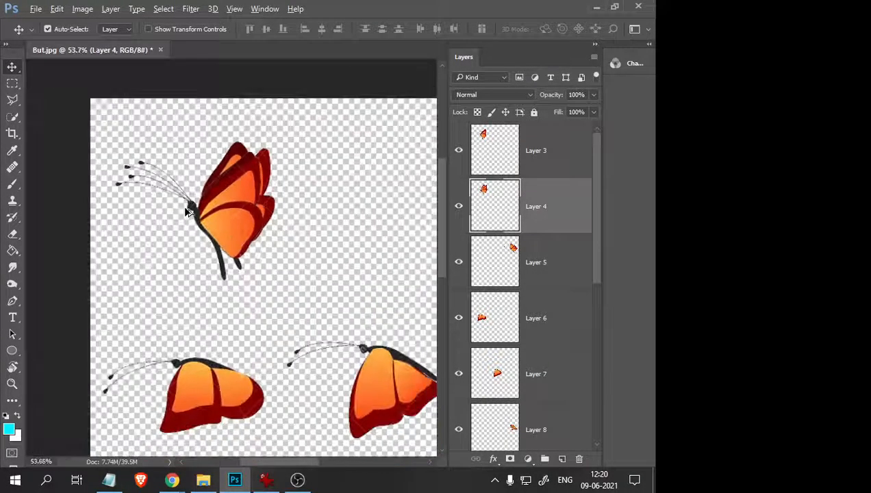
Step: Move the third butterfly on Layer 5 onto the stacked butterflies so that the heads coincide
{"action": "scroll", "coordinate": [222, 230], "scroll_direction": "up", "scroll_amount": 2}
{"action": "left_click", "coordinate": [529, 263]}
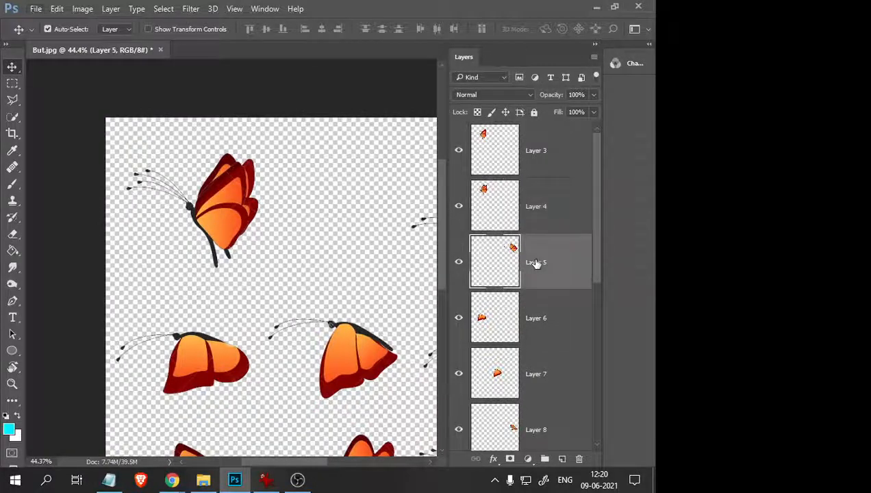
{"action": "scroll", "coordinate": [206, 230], "scroll_direction": "down", "scroll_amount": 3}
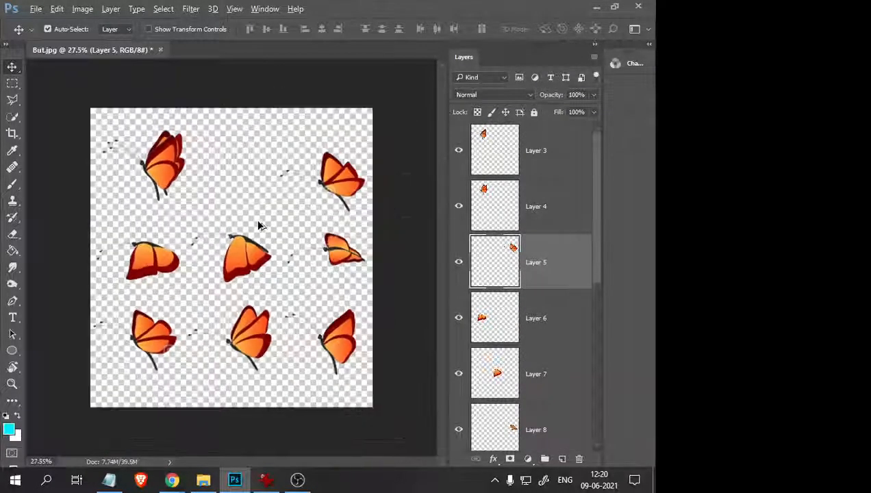
{"action": "scroll", "coordinate": [229, 229], "scroll_direction": "up", "scroll_amount": 2}
{"action": "left_click_drag", "start_coordinate": [373, 169], "coordinate": [138, 141]}
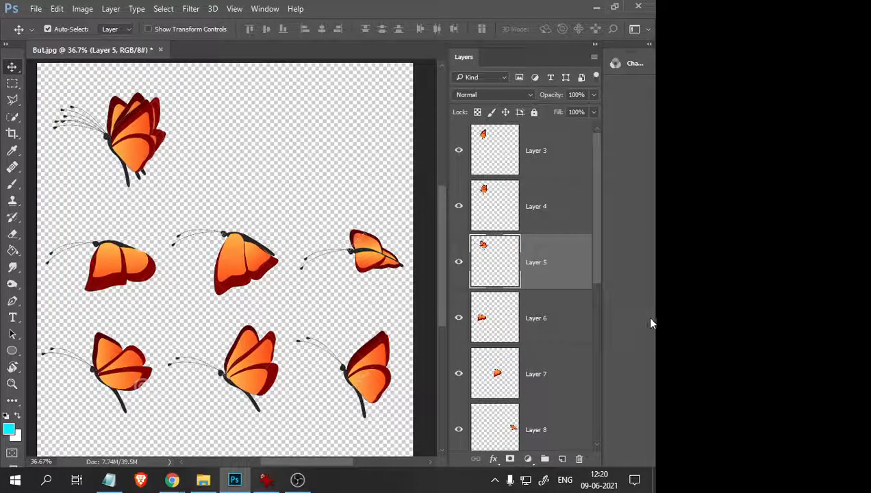
Step: Move the first two middle-row butterflies, Layer 6 and Layer 7, onto the stack with their heads aligned
{"action": "left_click", "coordinate": [552, 320]}
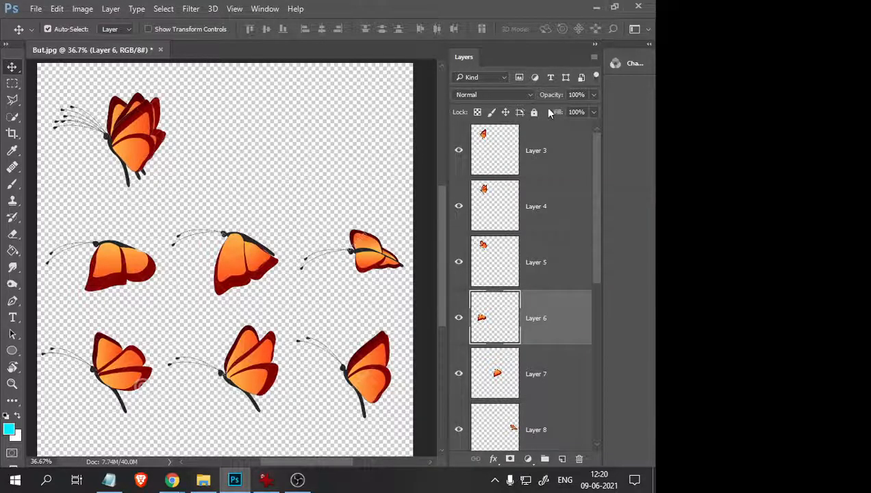
{"action": "key", "text": "ctrl+minus"}
{"action": "scroll", "coordinate": [207, 165], "scroll_direction": "up", "scroll_amount": 3}
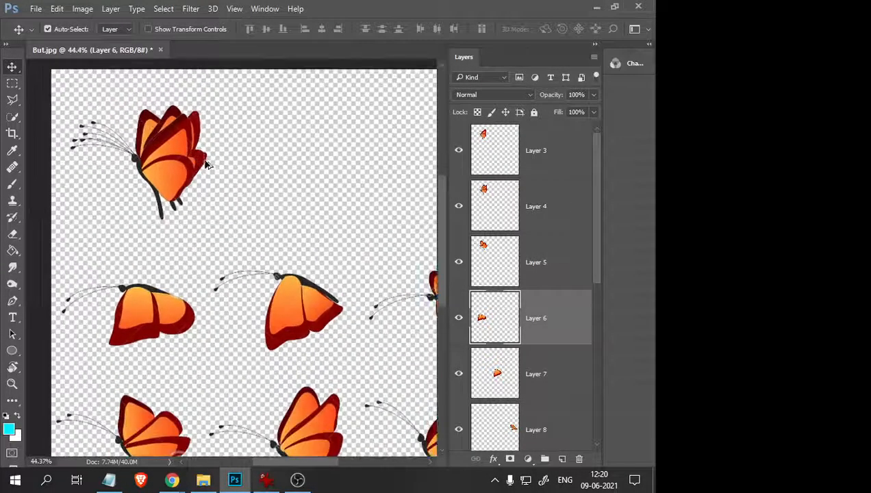
{"action": "scroll", "coordinate": [207, 165], "scroll_direction": "down", "scroll_amount": 1}
{"action": "left_click", "coordinate": [537, 372]}
{"action": "scroll", "coordinate": [235, 267], "scroll_direction": "down", "scroll_amount": 2}
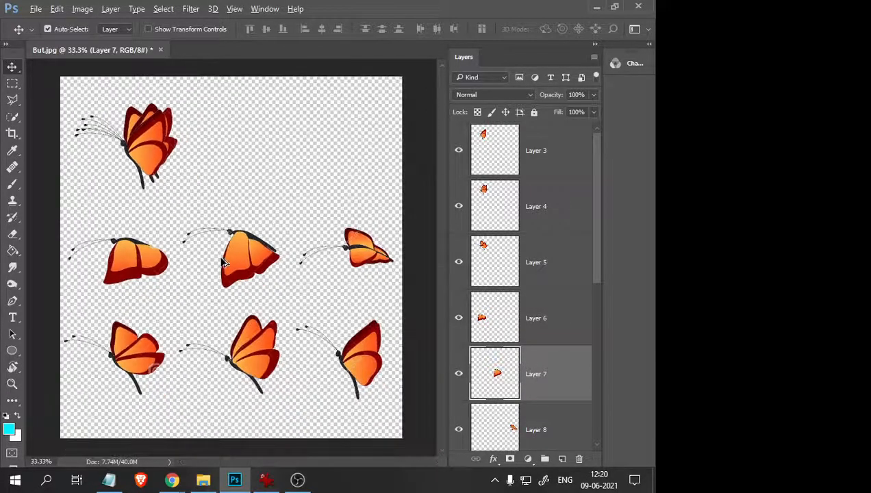
{"action": "scroll", "coordinate": [178, 246], "scroll_direction": "up", "scroll_amount": 3}
{"action": "left_click_drag", "start_coordinate": [123, 263], "coordinate": [131, 137]}
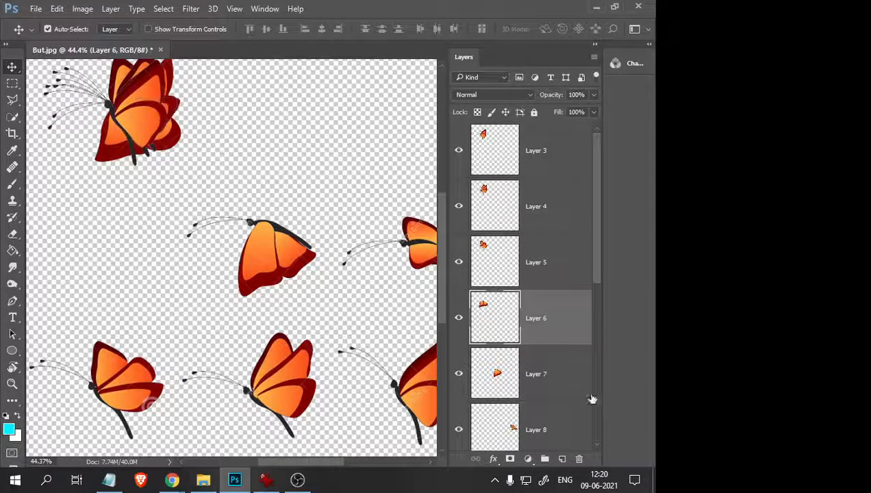
{"action": "left_click", "coordinate": [567, 377]}
{"action": "left_click_drag", "start_coordinate": [292, 264], "coordinate": [153, 148]}
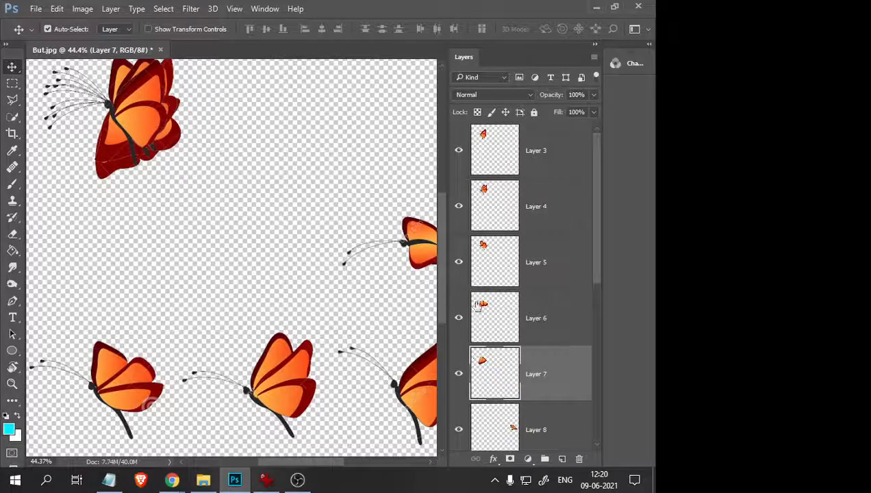
Step: Move the last middle-row butterfly, Layer 8, and the first bottom-row butterfly, Layer 9, onto the stack with their heads aligned
{"action": "scroll", "coordinate": [555, 409], "scroll_direction": "down", "scroll_amount": 2}
{"action": "left_click", "coordinate": [480, 299]}
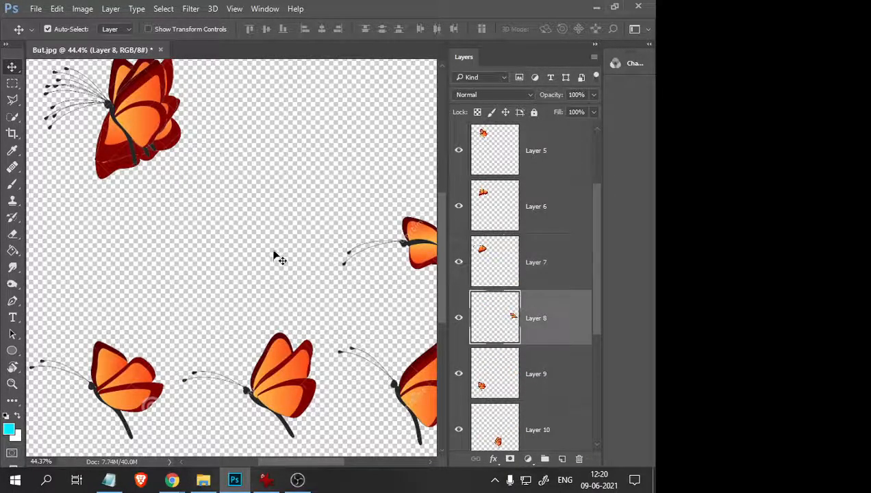
{"action": "scroll", "coordinate": [291, 260], "scroll_direction": "down", "scroll_amount": 1}
{"action": "left_click_drag", "start_coordinate": [364, 255], "coordinate": [125, 146]}
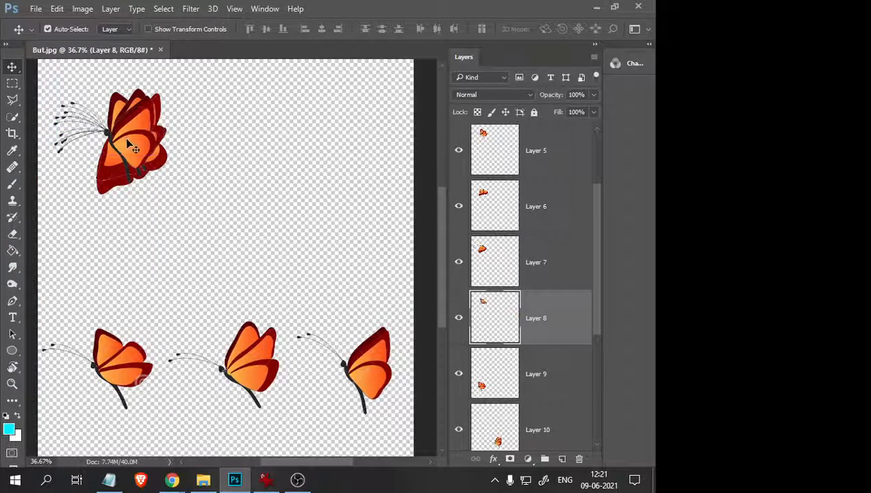
{"action": "scroll", "coordinate": [548, 369], "scroll_direction": "down", "scroll_amount": 2}
{"action": "left_click", "coordinate": [493, 265]}
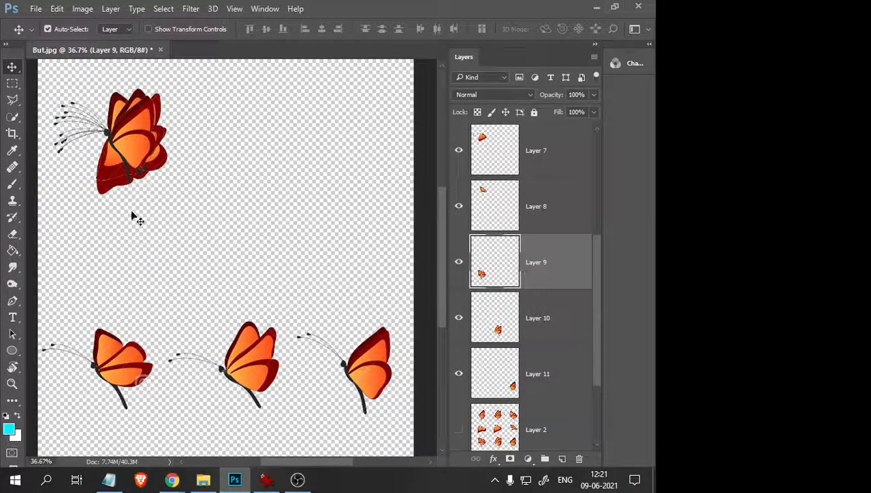
{"action": "left_click_drag", "start_coordinate": [134, 372], "coordinate": [135, 139]}
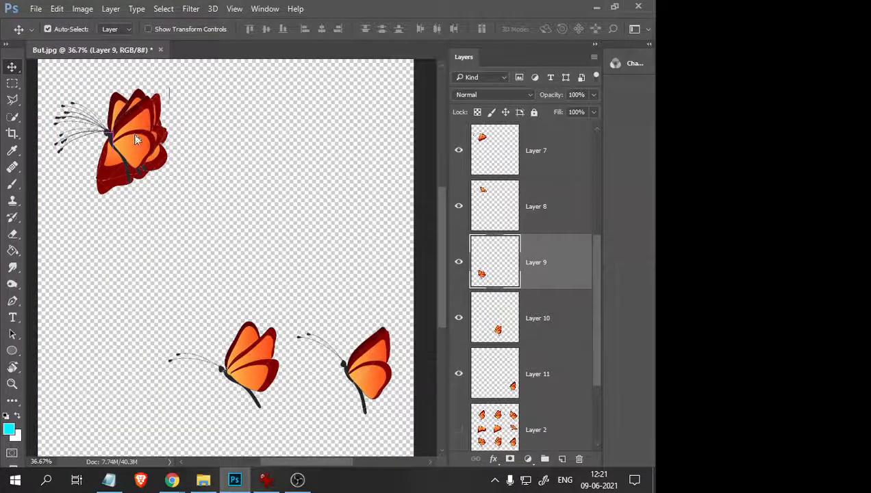
Step: Move the remaining two bottom-row butterflies, Layer 10 and Layer 11, onto the stack with their heads aligned
{"action": "left_click", "coordinate": [562, 319]}
{"action": "left_click_drag", "start_coordinate": [242, 375], "coordinate": [127, 143]}
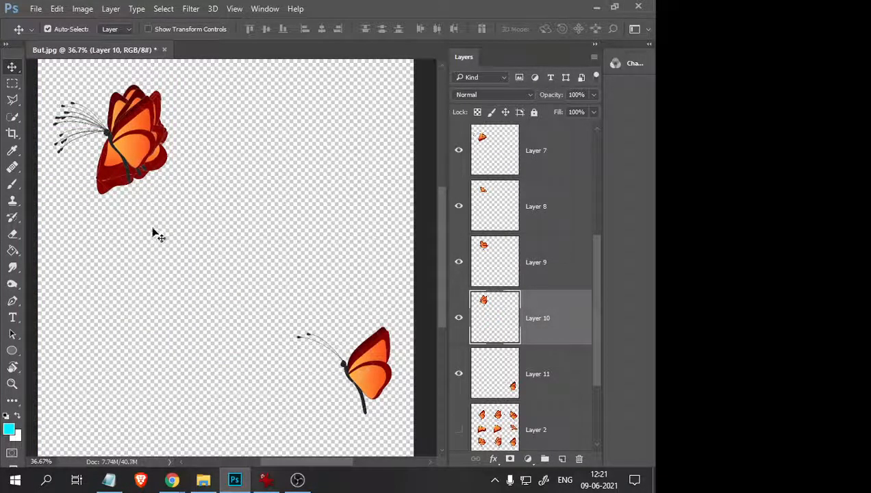
{"action": "scroll", "coordinate": [572, 387], "scroll_direction": "down", "scroll_amount": 1}
{"action": "left_click", "coordinate": [543, 318]}
{"action": "left_click_drag", "start_coordinate": [374, 379], "coordinate": [139, 149]}
{"action": "scroll", "coordinate": [306, 301], "scroll_direction": "down", "scroll_amount": 3}
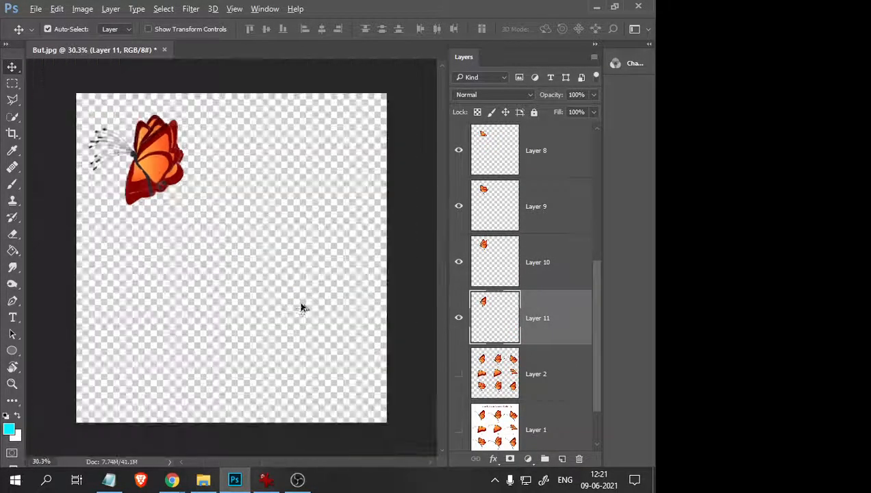
{"action": "scroll", "coordinate": [194, 246], "scroll_direction": "up", "scroll_amount": 1}
{"action": "scroll", "coordinate": [186, 240], "scroll_direction": "down", "scroll_amount": 1}
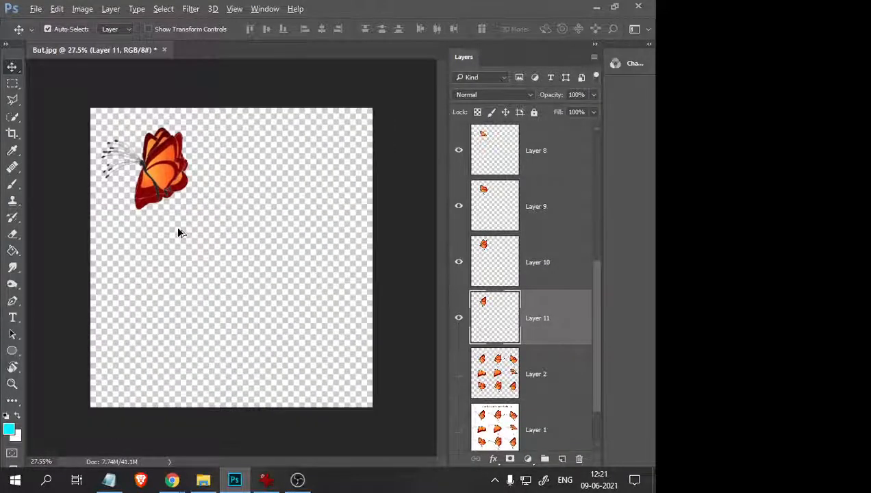
Step: Select all butterfly layers from Layer 11 up to Layer 3 and move the whole stack to the middle of the canvas
{"action": "scroll", "coordinate": [529, 302], "scroll_direction": "up", "scroll_amount": 3}
{"action": "scroll", "coordinate": [530, 306], "scroll_direction": "up", "scroll_amount": 1}
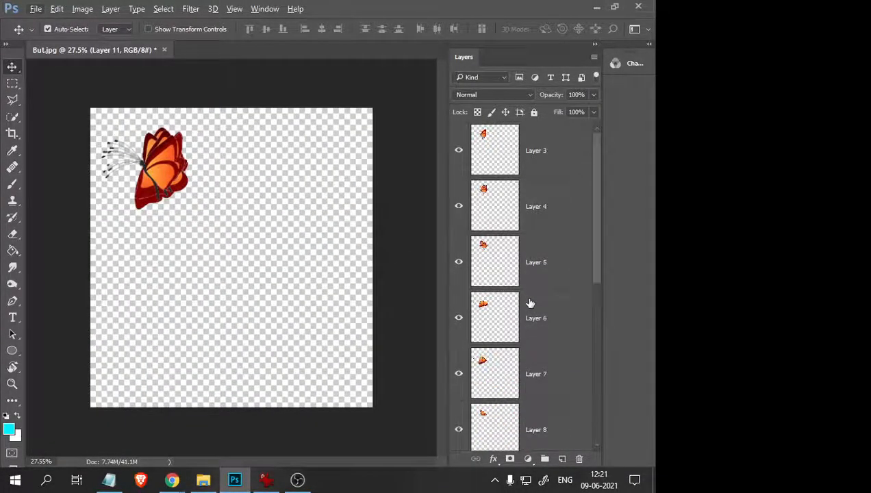
{"action": "left_click", "coordinate": [543, 161], "text": "shift"}
{"action": "left_click_drag", "start_coordinate": [164, 173], "coordinate": [233, 287]}
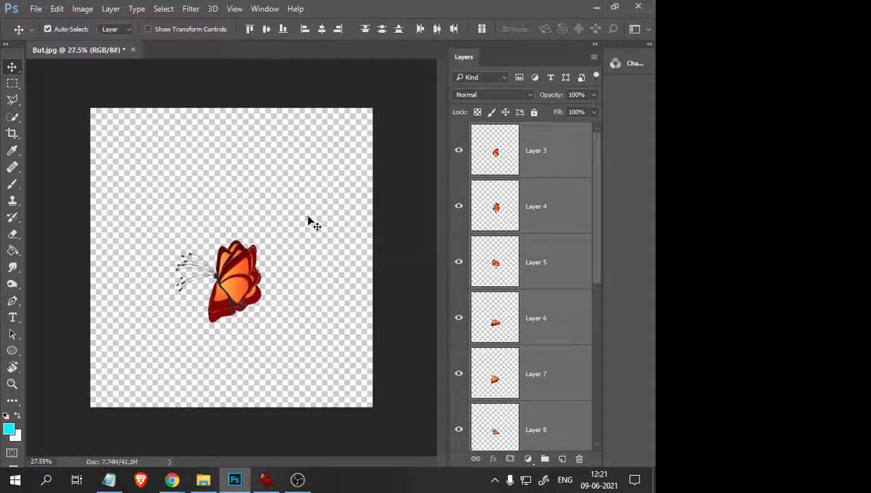
Step: Duplicate the butterfly stack into the four corners of the canvas around the central one
{"action": "left_click_drag", "start_coordinate": [240, 292], "coordinate": [159, 170]}
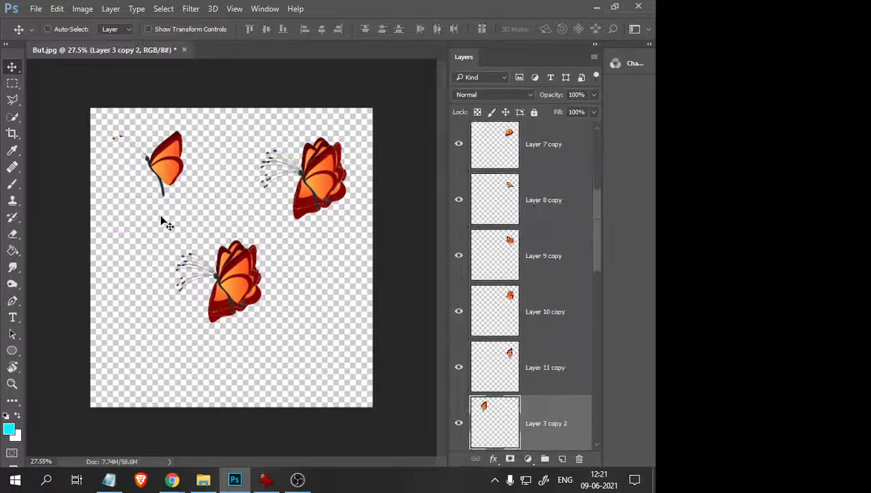
{"action": "key", "text": "ctrl+z"}
{"action": "scroll", "coordinate": [563, 259], "scroll_direction": "down", "scroll_amount": 2}
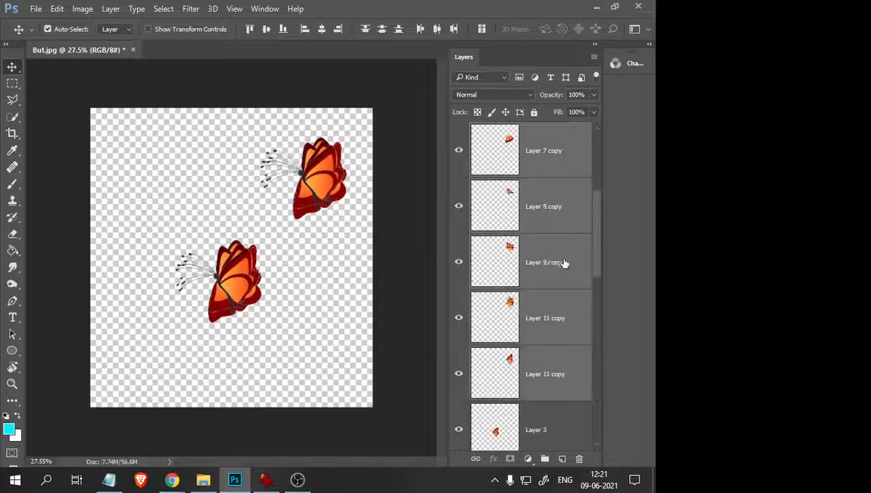
{"action": "left_click_drag", "start_coordinate": [323, 182], "coordinate": [367, 356]}
{"action": "scroll", "coordinate": [276, 272], "scroll_direction": "down", "scroll_amount": 3}
{"action": "scroll", "coordinate": [579, 325], "scroll_direction": "down", "scroll_amount": 10}
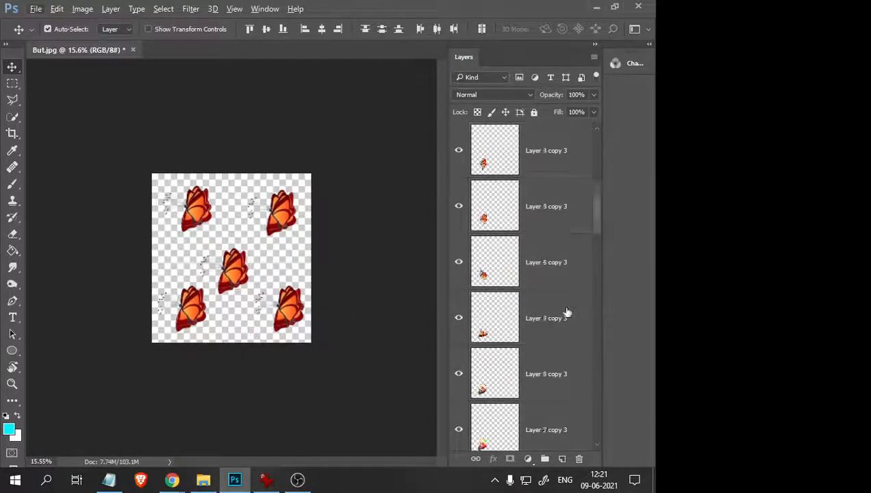
{"action": "scroll", "coordinate": [533, 313], "scroll_direction": "up", "scroll_amount": 10}
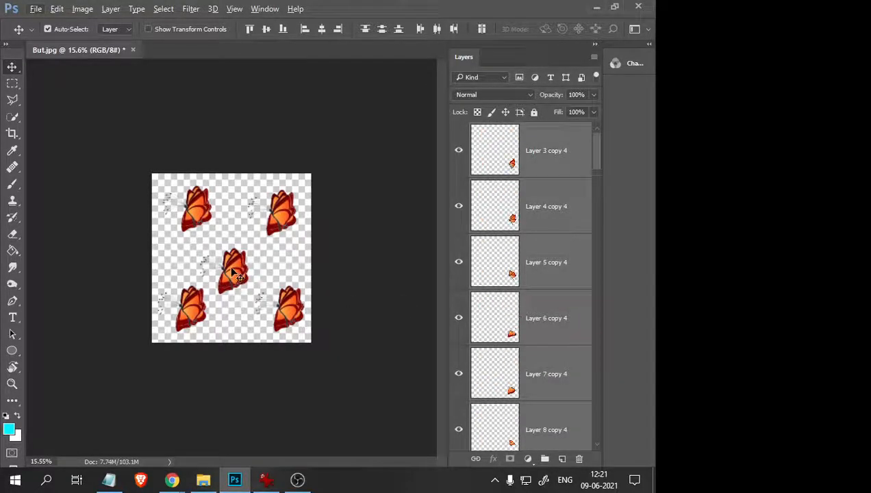
{"action": "scroll", "coordinate": [223, 291], "scroll_direction": "up", "scroll_amount": 1}
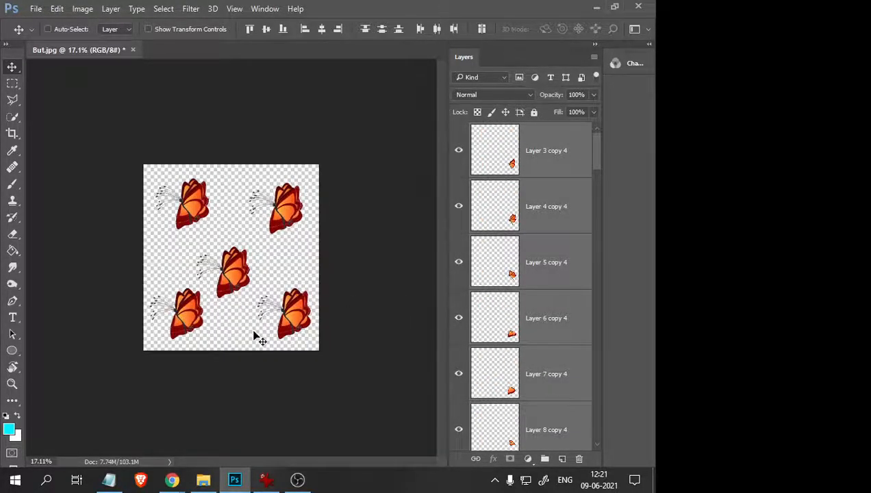
Step: Delete the four duplicated butterfly stacks, keeping only the original one in the middle
{"action": "key", "text": "Delete"}
{"action": "key", "text": "Delete"}
{"action": "key", "text": "Delete"}
{"action": "key", "text": "Delete"}
{"action": "key", "text": "ctrl+minus"}
{"action": "scroll", "coordinate": [226, 278], "scroll_direction": "up", "scroll_amount": 4}
{"action": "scroll", "coordinate": [226, 278], "scroll_direction": "down", "scroll_amount": 1}
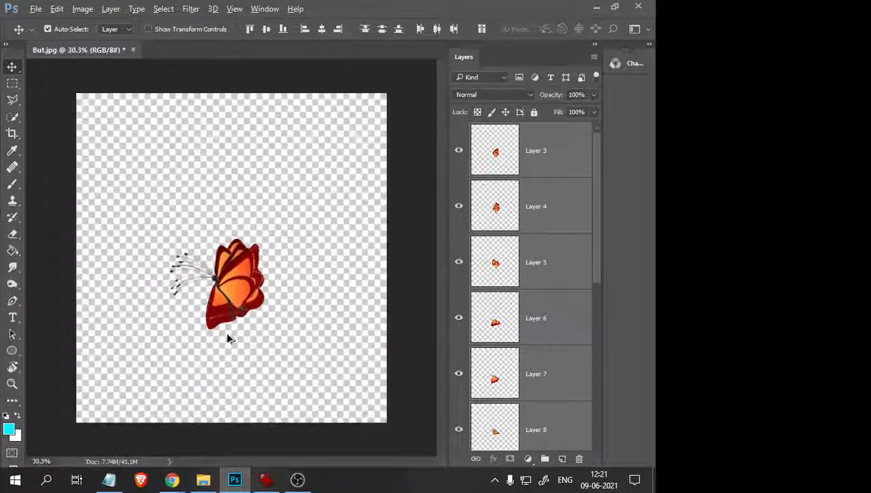
{"action": "scroll", "coordinate": [566, 283], "scroll_direction": "down", "scroll_amount": 5}
{"action": "scroll", "coordinate": [548, 286], "scroll_direction": "up", "scroll_amount": 5}
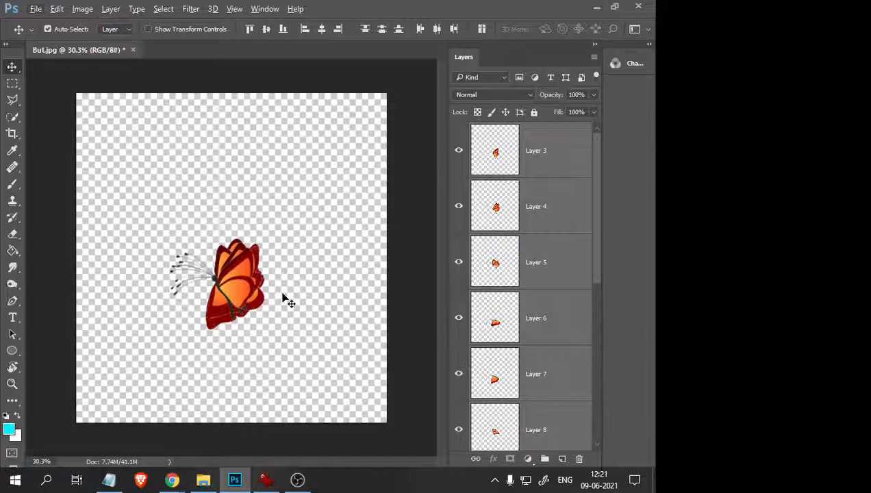
Step: Unlock the Background layer and delete it together with Layer 1 and Layer 2
{"action": "scroll", "coordinate": [287, 302], "scroll_direction": "down", "scroll_amount": 3}
{"action": "scroll", "coordinate": [521, 287], "scroll_direction": "down", "scroll_amount": 5}
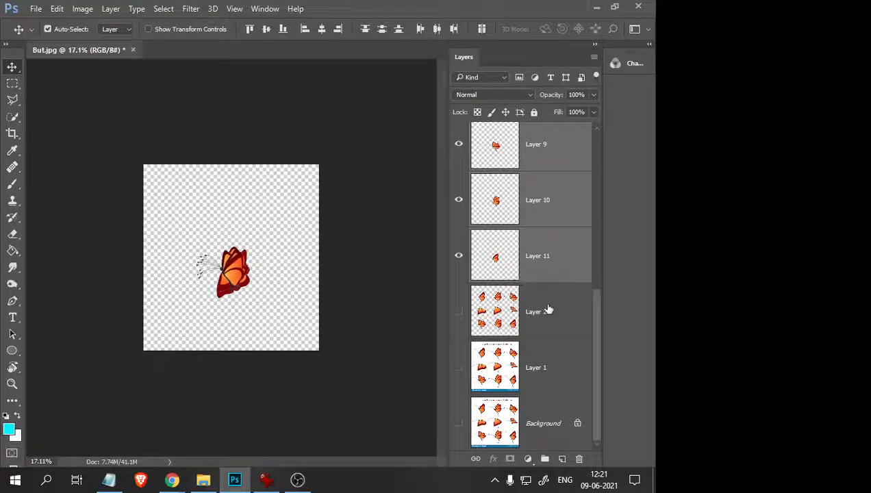
{"action": "left_click", "coordinate": [547, 313]}
{"action": "left_click", "coordinate": [549, 426], "text": "shift"}
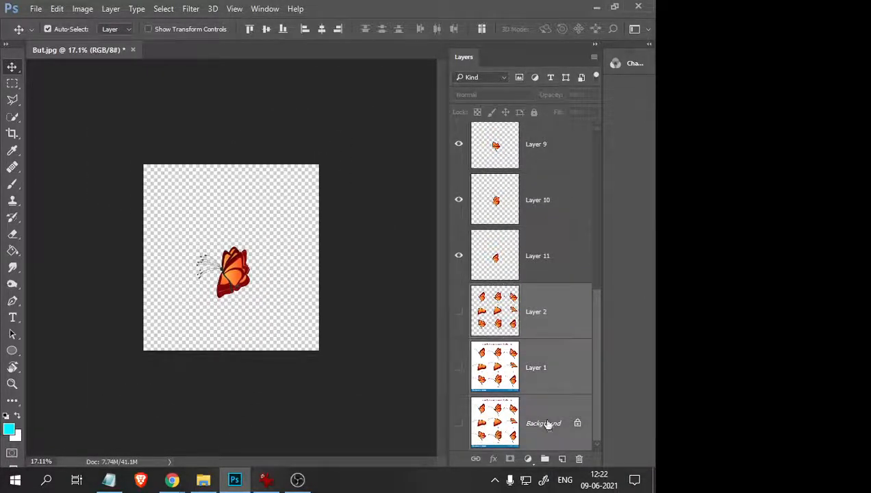
{"action": "scroll", "coordinate": [582, 292], "scroll_direction": "up", "scroll_amount": 1}
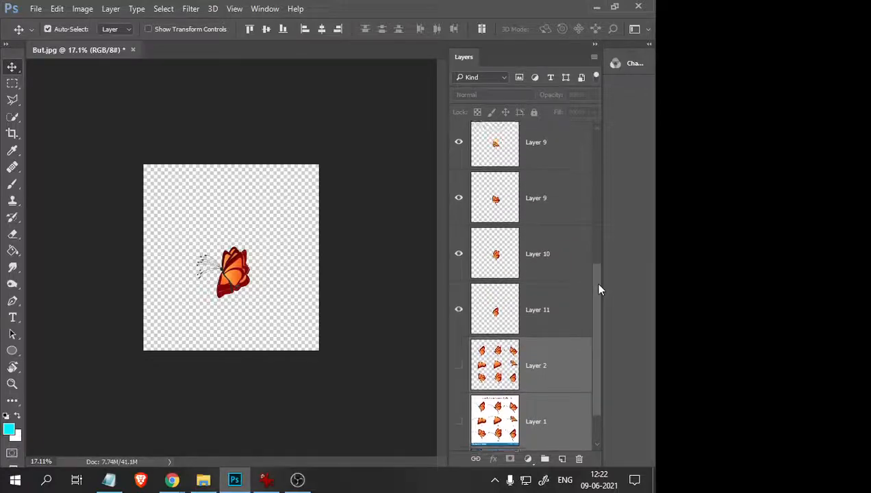
{"action": "left_click", "coordinate": [559, 322]}
{"action": "left_click", "coordinate": [541, 370]}
{"action": "scroll", "coordinate": [541, 370], "scroll_direction": "down", "scroll_amount": 1}
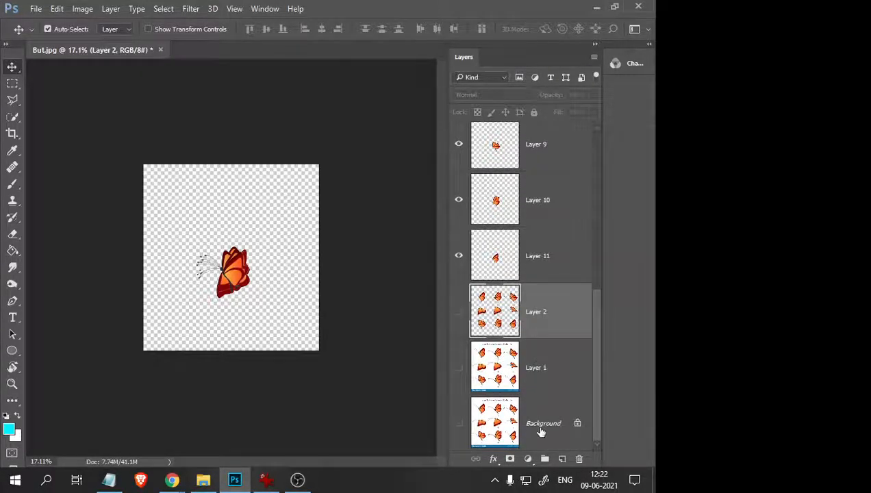
{"action": "left_click", "coordinate": [541, 428], "text": "shift"}
{"action": "left_click", "coordinate": [577, 424]}
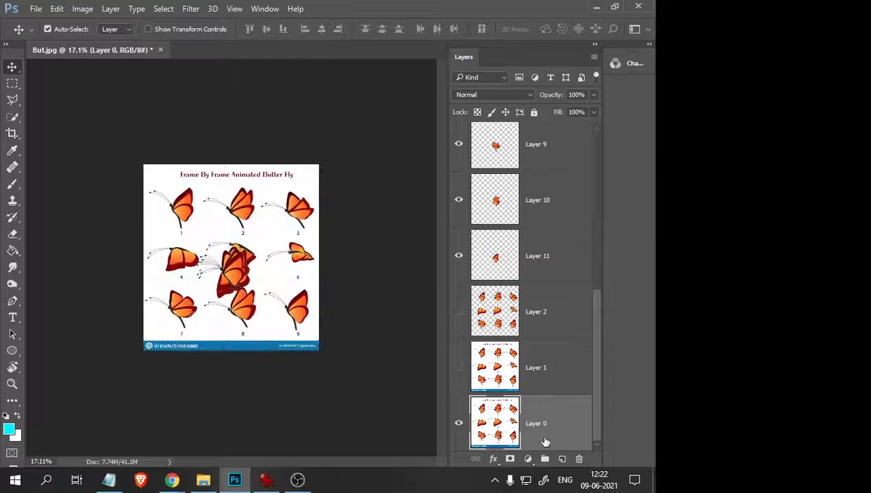
{"action": "left_click", "coordinate": [551, 314], "text": "shift"}
{"action": "key", "text": "Delete"}
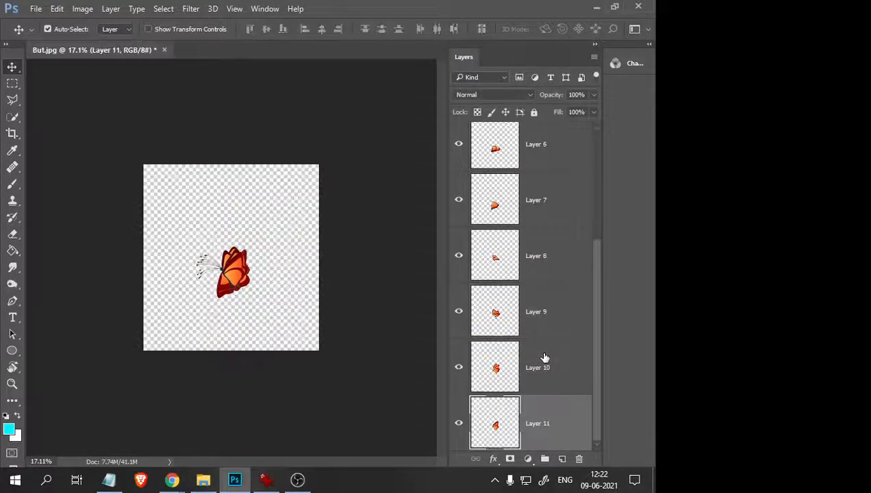
Step: Review the remaining butterfly layers from Layer 3 to Layer 11
{"action": "scroll", "coordinate": [525, 219], "scroll_direction": "up", "scroll_amount": 3}
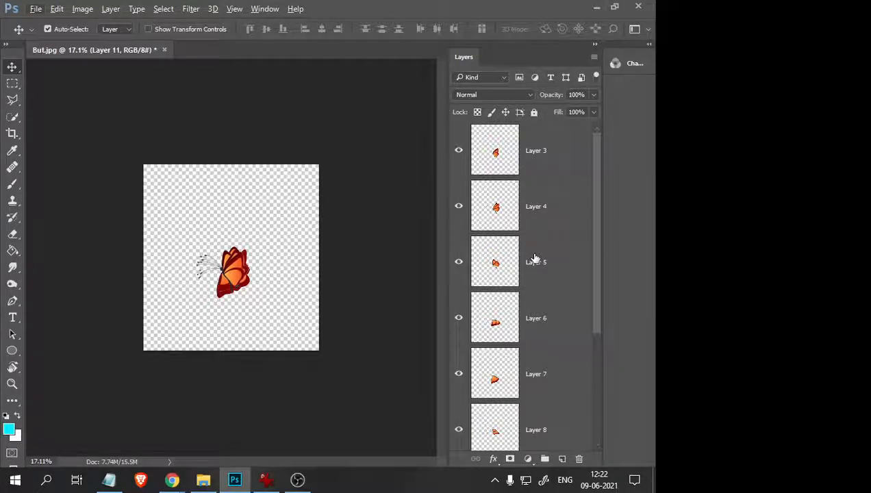
{"action": "scroll", "coordinate": [206, 286], "scroll_direction": "down", "scroll_amount": 2}
{"action": "scroll", "coordinate": [240, 315], "scroll_direction": "up", "scroll_amount": 6}
{"action": "scroll", "coordinate": [240, 315], "scroll_direction": "down", "scroll_amount": 2}
{"action": "scroll", "coordinate": [520, 216], "scroll_direction": "down", "scroll_amount": 2}
{"action": "scroll", "coordinate": [521, 216], "scroll_direction": "up", "scroll_amount": 2}
{"action": "left_click", "coordinate": [544, 155]}
{"action": "scroll", "coordinate": [538, 262], "scroll_direction": "down", "scroll_amount": 4}
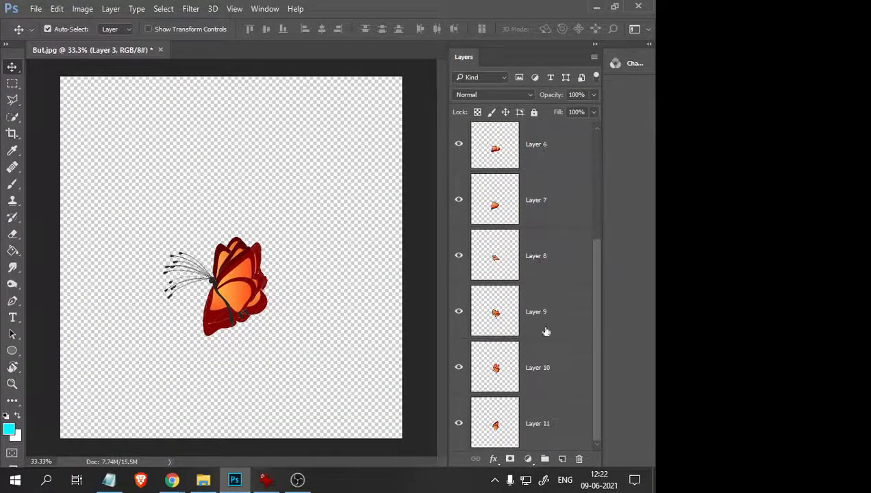
{"action": "left_click", "coordinate": [550, 427], "text": "shift"}
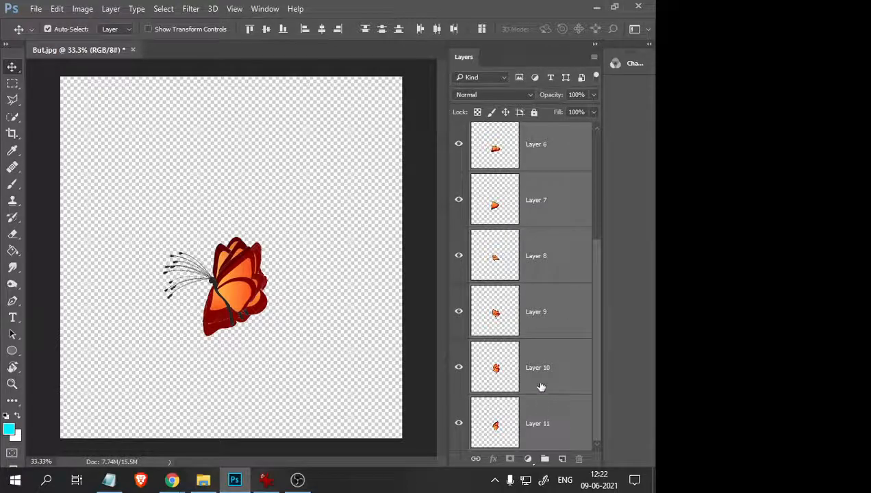
{"action": "left_click", "coordinate": [541, 255]}
{"action": "scroll", "coordinate": [241, 301], "scroll_direction": "down", "scroll_amount": 1}
{"action": "scroll", "coordinate": [241, 302], "scroll_direction": "up", "scroll_amount": 3}
{"action": "scroll", "coordinate": [241, 301], "scroll_direction": "down", "scroll_amount": 2}
{"action": "scroll", "coordinate": [268, 309], "scroll_direction": "up", "scroll_amount": 1}
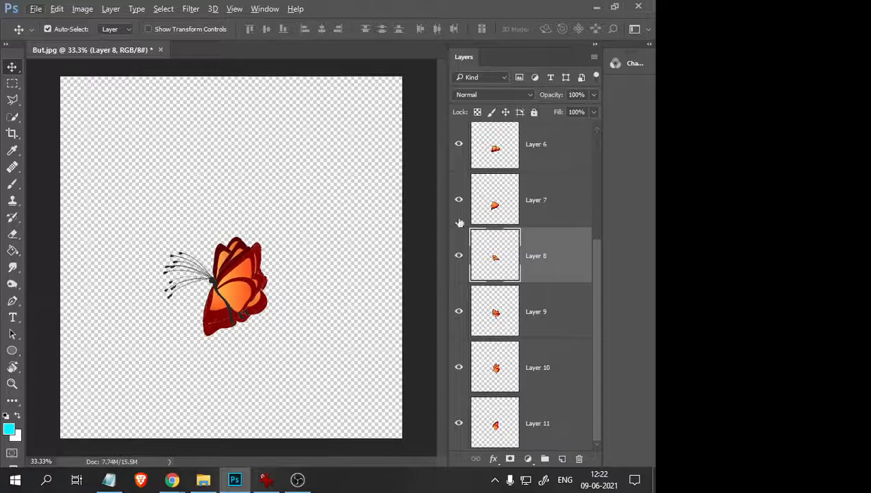
Step: Show the Timeline and choose Create Frame Animation as its type
{"action": "left_click", "coordinate": [262, 10]}
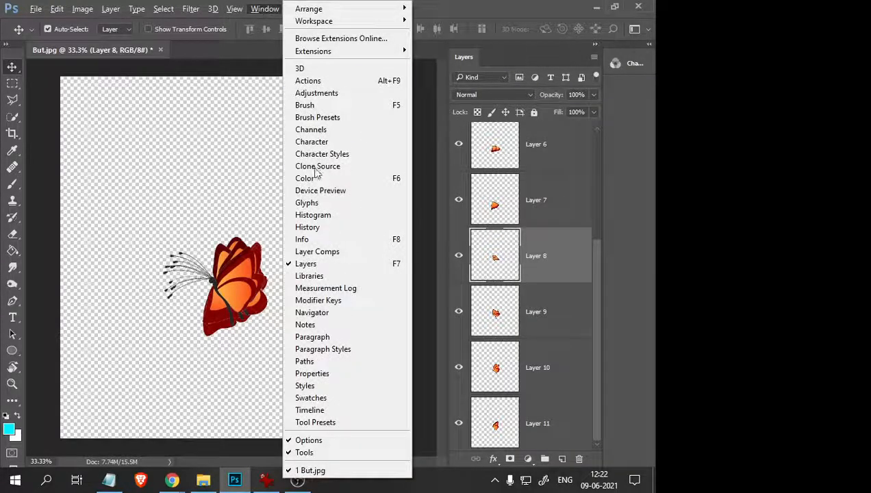
{"action": "left_click", "coordinate": [310, 411]}
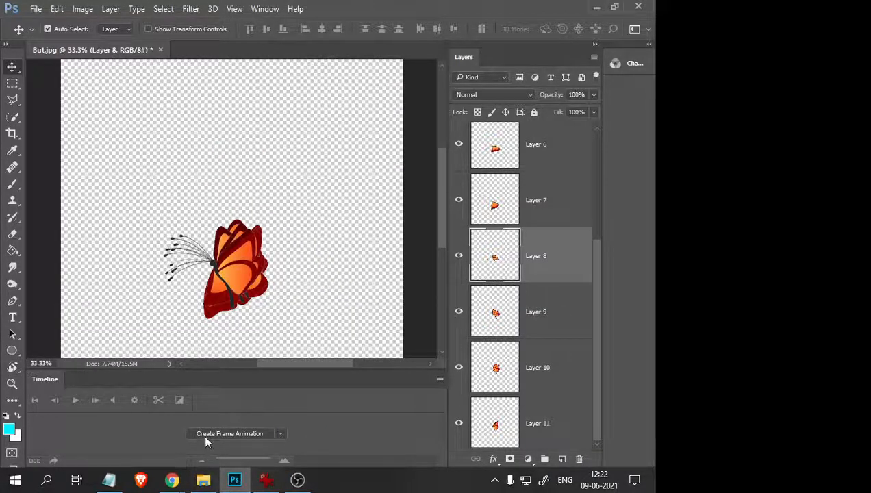
{"action": "left_click", "coordinate": [281, 434]}
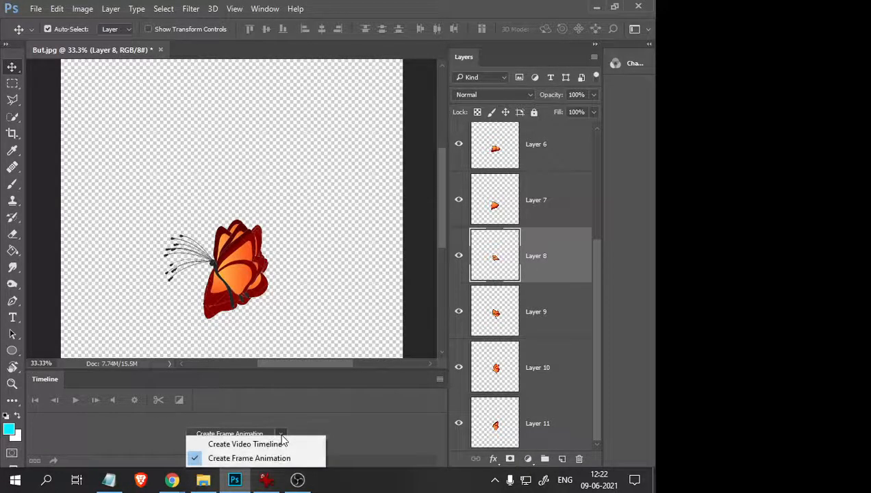
{"action": "left_click", "coordinate": [241, 464]}
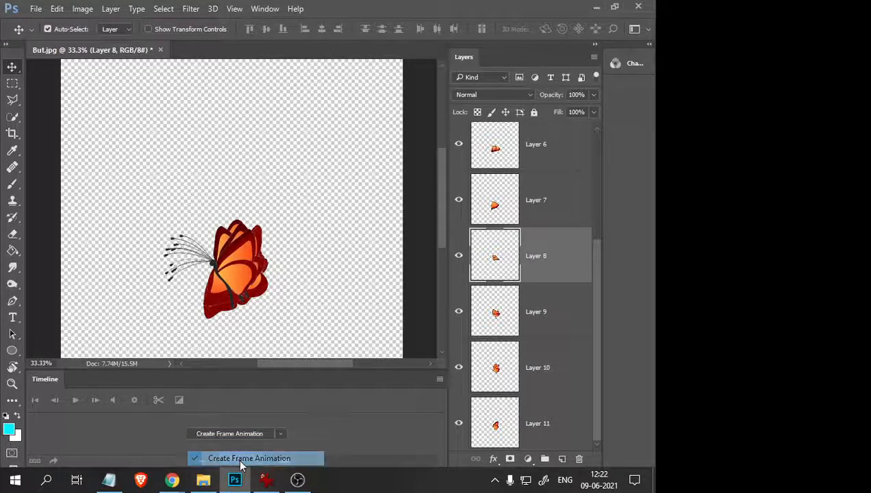
Step: Try the video timeline option, return to Create Frame Animation, and create the frame animation from the butterfly stack
{"action": "left_click", "coordinate": [280, 435]}
{"action": "left_click", "coordinate": [257, 444]}
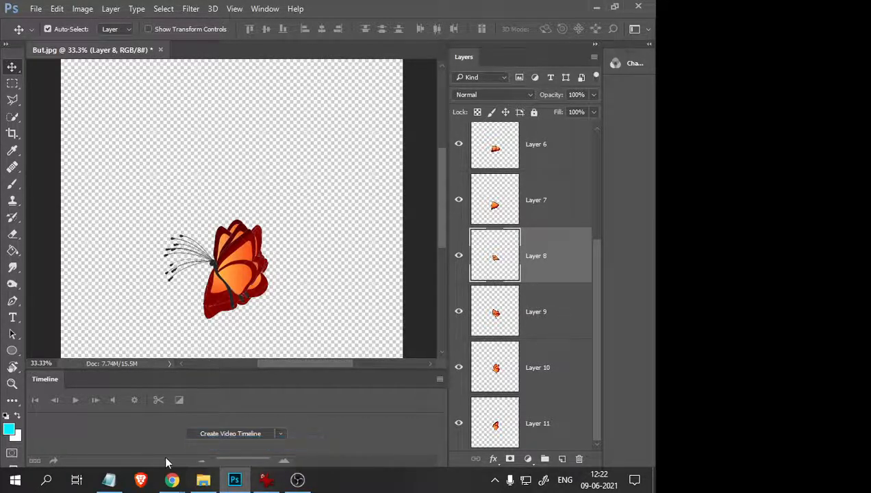
{"action": "left_click", "coordinate": [280, 435]}
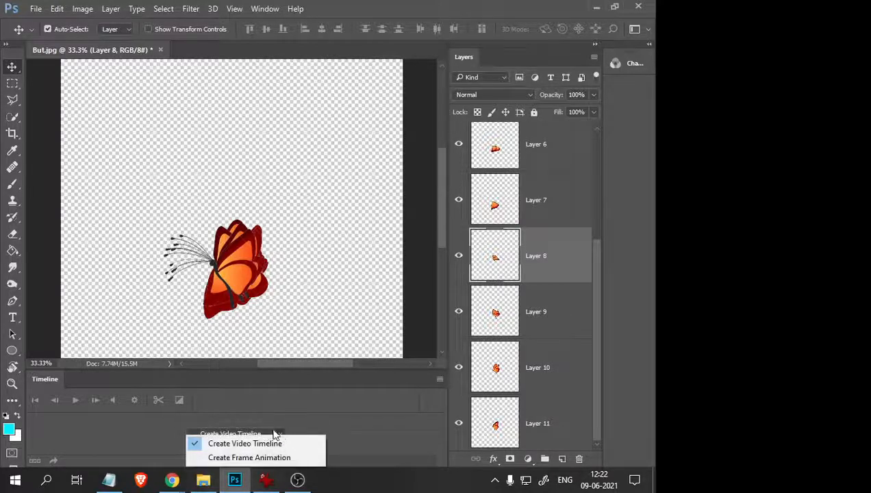
{"action": "left_click", "coordinate": [247, 457]}
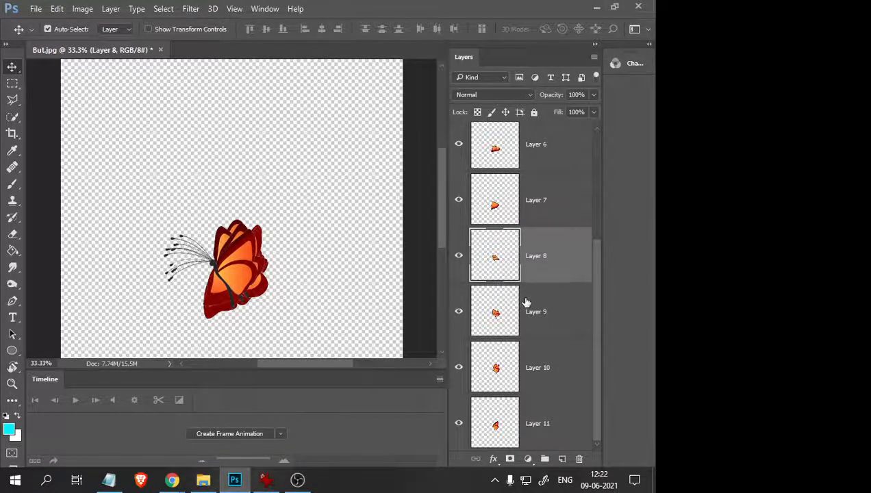
{"action": "left_click", "coordinate": [226, 434]}
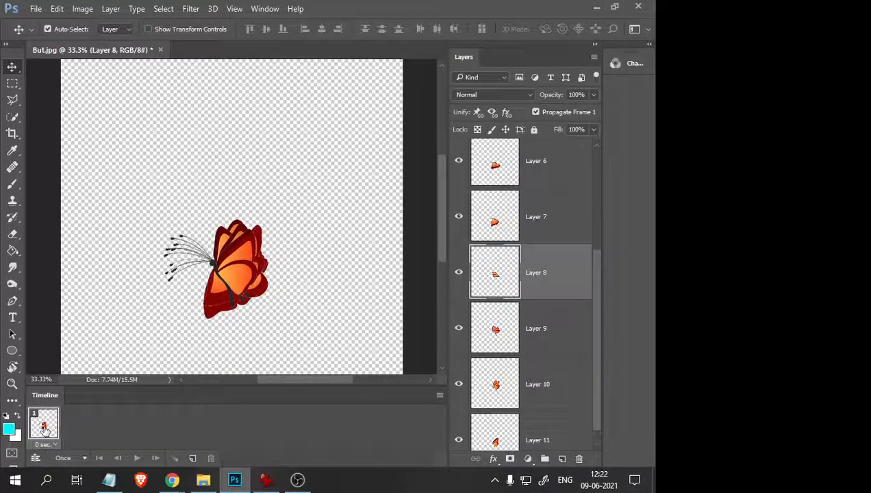
{"action": "scroll", "coordinate": [91, 412], "scroll_direction": "down", "scroll_amount": 3}
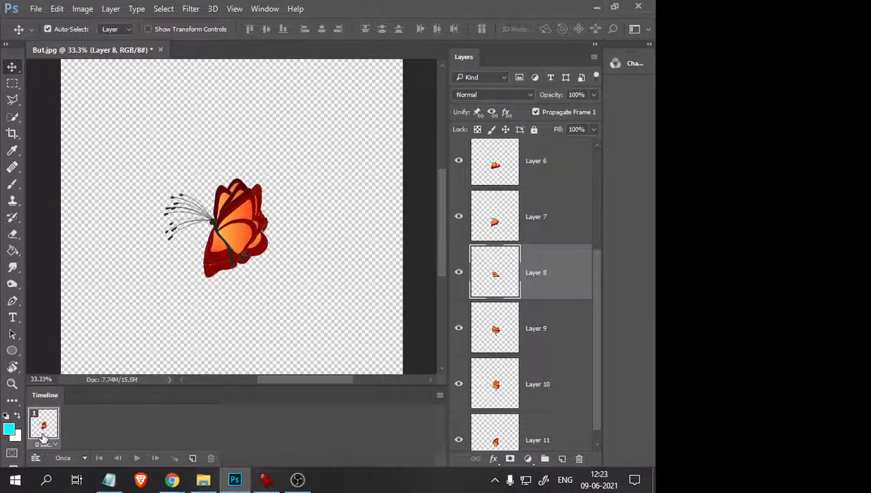
Step: Make animation frames from the butterfly layers in the Timeline and play them
{"action": "scroll", "coordinate": [96, 429], "scroll_direction": "down", "scroll_amount": 2}
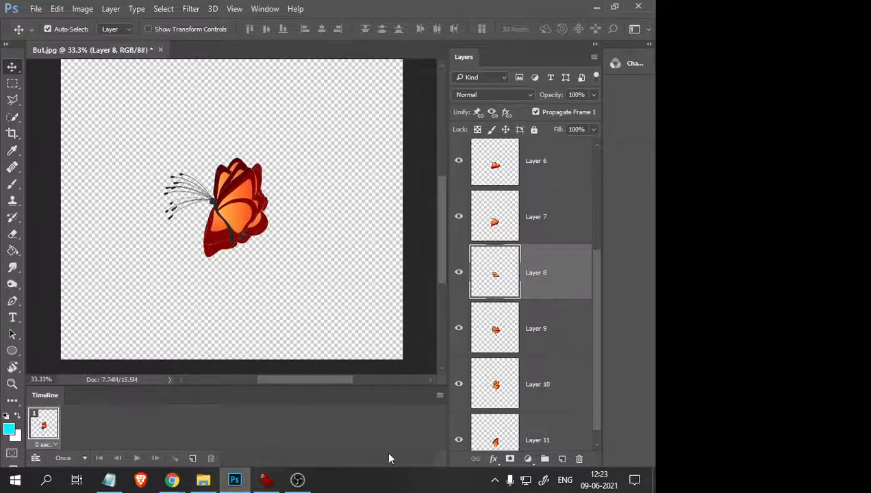
{"action": "left_click", "coordinate": [439, 397]}
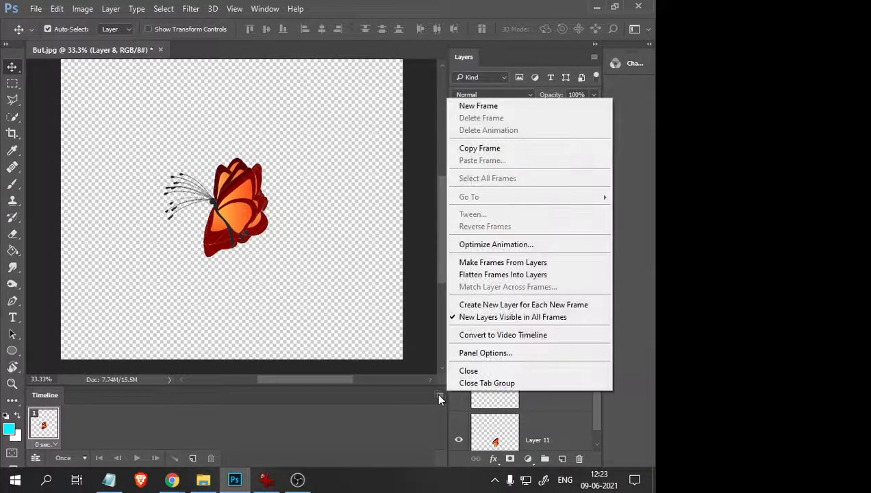
{"action": "left_click", "coordinate": [482, 264]}
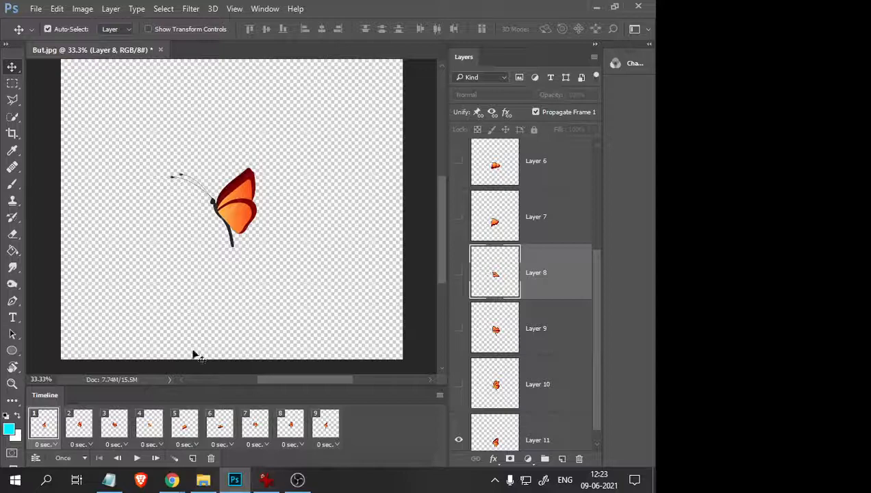
{"action": "left_click", "coordinate": [137, 458]}
{"action": "left_click", "coordinate": [138, 459]}
{"action": "left_click", "coordinate": [138, 459]}
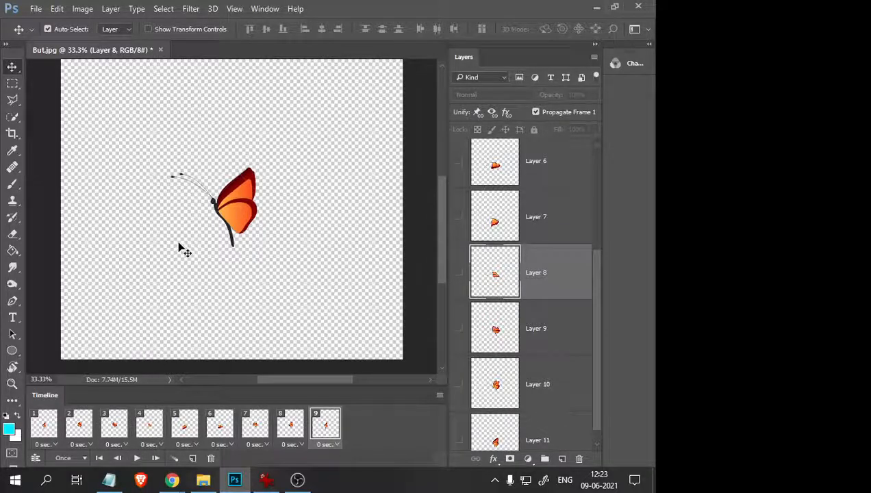
Step: Set the delay of all nine frames to 0.1 seconds and play the animation
{"action": "scroll", "coordinate": [205, 198], "scroll_direction": "down", "scroll_amount": 3}
{"action": "scroll", "coordinate": [198, 206], "scroll_direction": "up", "scroll_amount": 2}
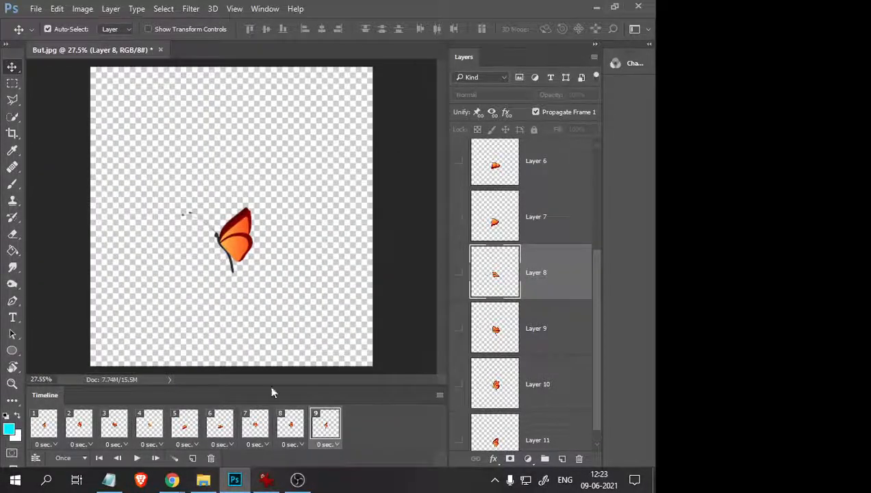
{"action": "left_click", "coordinate": [45, 428]}
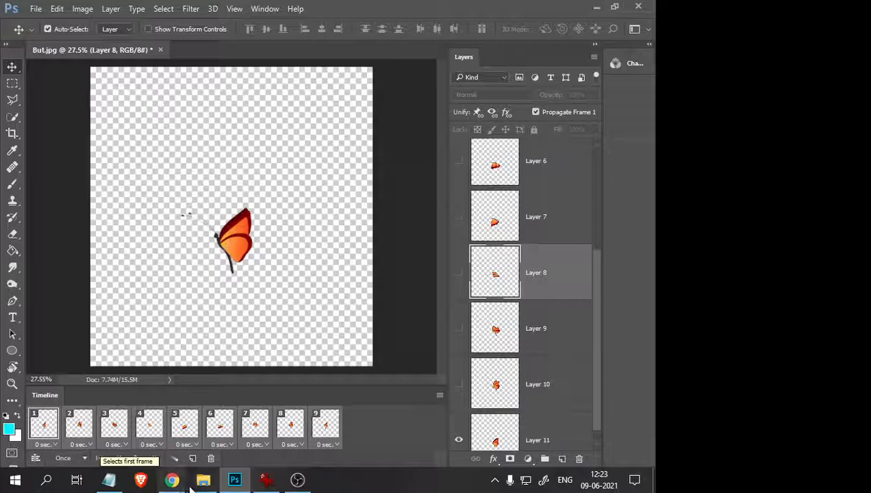
{"action": "left_click", "coordinate": [328, 446]}
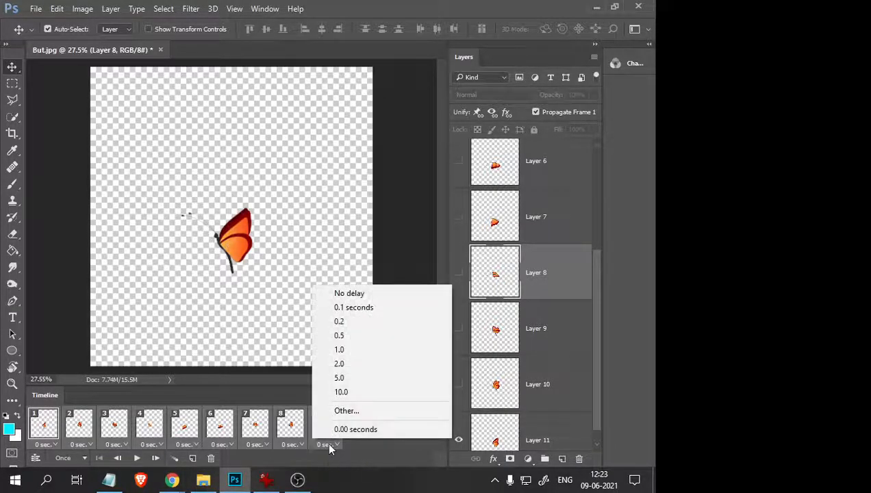
{"action": "left_click", "coordinate": [343, 307]}
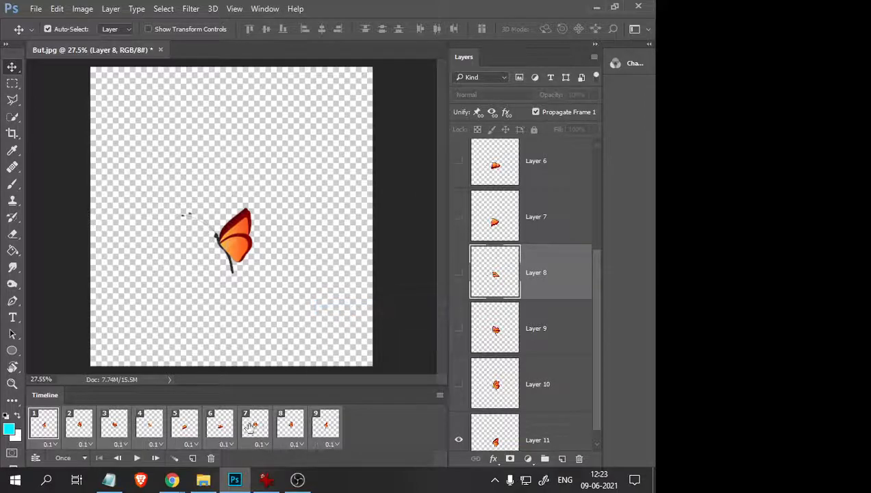
{"action": "left_click", "coordinate": [135, 459]}
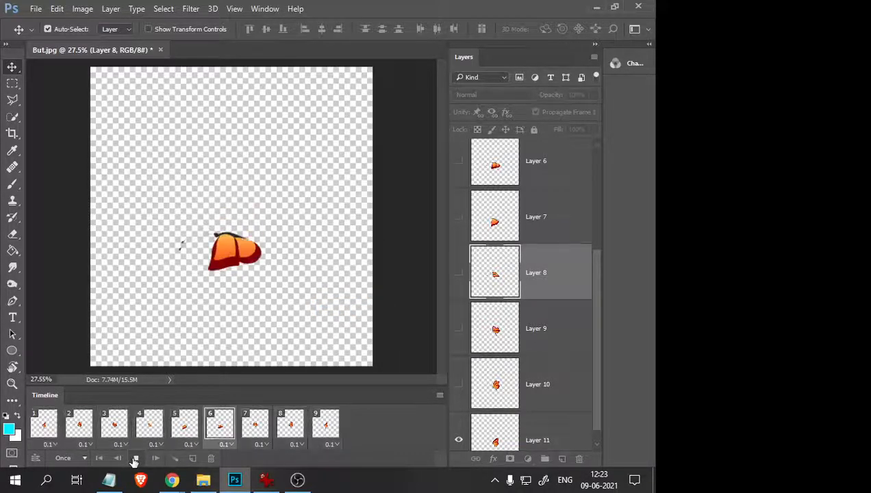
{"action": "left_click", "coordinate": [135, 459]}
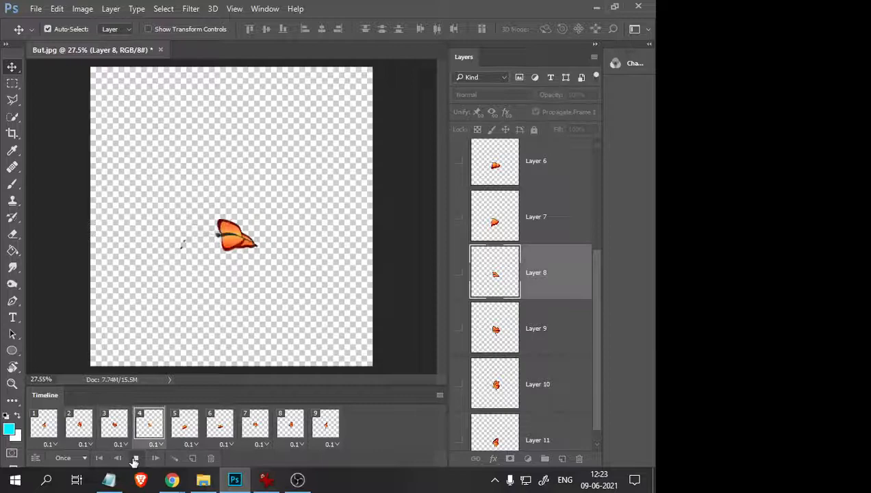
{"action": "left_click", "coordinate": [135, 459]}
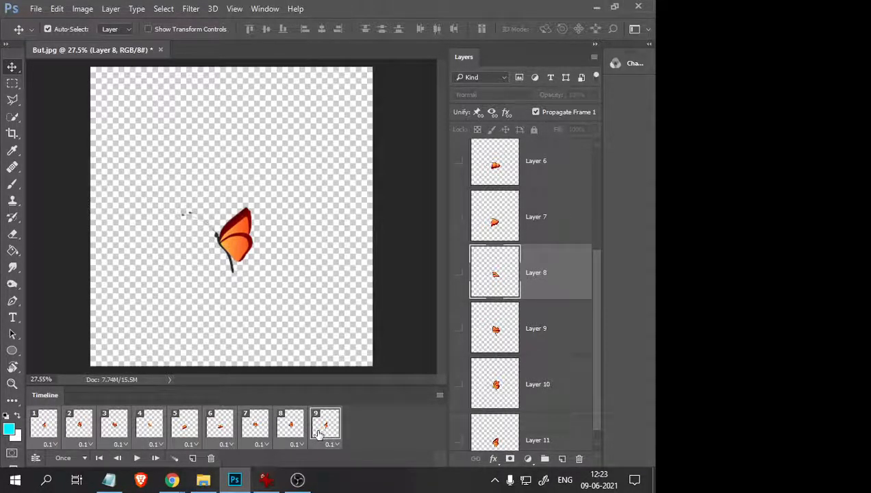
Step: Duplicate the nine selected frames to extend the Timeline to 18 frames and play the sequence
{"action": "left_click", "coordinate": [193, 460]}
{"action": "left_click", "coordinate": [192, 461]}
{"action": "left_click", "coordinate": [193, 461]}
{"action": "left_click", "coordinate": [137, 458]}
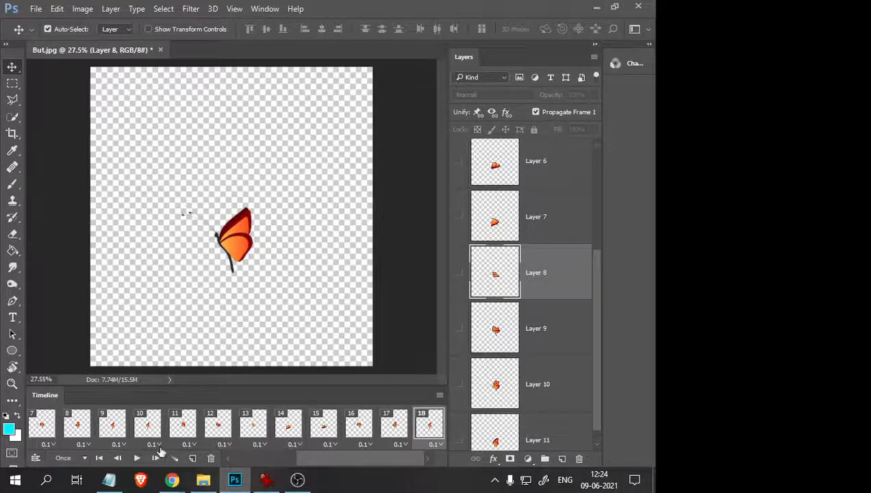
Step: Select Layer 3 in the layer stack and go back to frame 1 of the animation
{"action": "left_click", "coordinate": [554, 168]}
{"action": "left_click_drag", "start_coordinate": [600, 287], "coordinate": [594, 156]}
{"action": "left_click", "coordinate": [542, 175]}
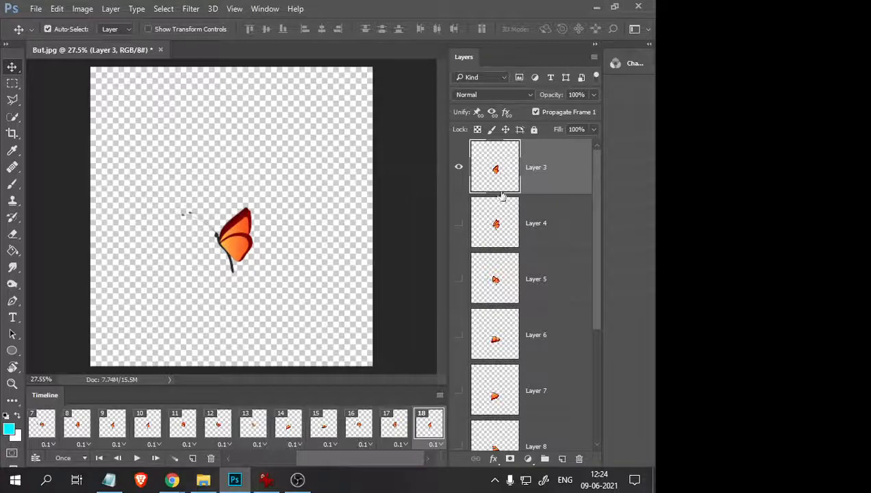
{"action": "scroll", "coordinate": [521, 305], "scroll_direction": "down", "scroll_amount": 3}
{"action": "scroll", "coordinate": [480, 272], "scroll_direction": "up", "scroll_amount": 3}
{"action": "left_click", "coordinate": [42, 428]}
{"action": "left_click_drag", "start_coordinate": [286, 462], "coordinate": [250, 470]}
{"action": "left_click", "coordinate": [41, 428]}
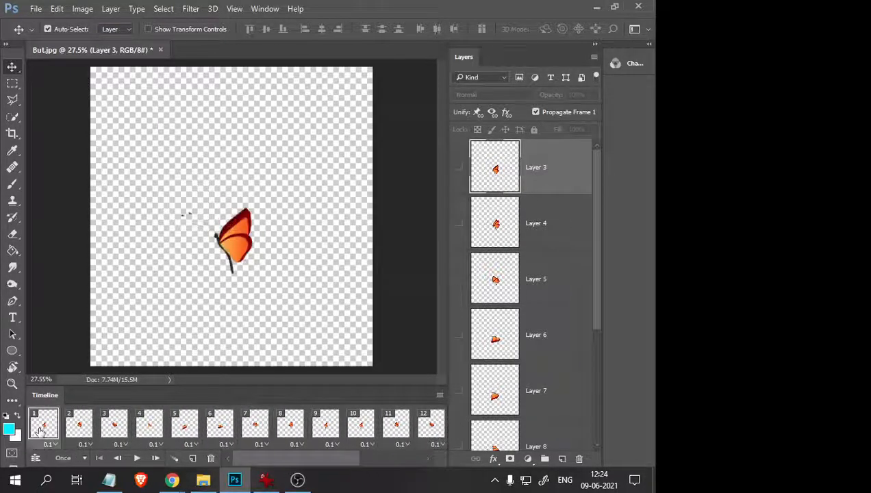
Step: Try swapping Layer 11 for Layer 10 in frame 1, restore Layer 11 alone, and play the animation
{"action": "scroll", "coordinate": [479, 282], "scroll_direction": "down", "scroll_amount": 3}
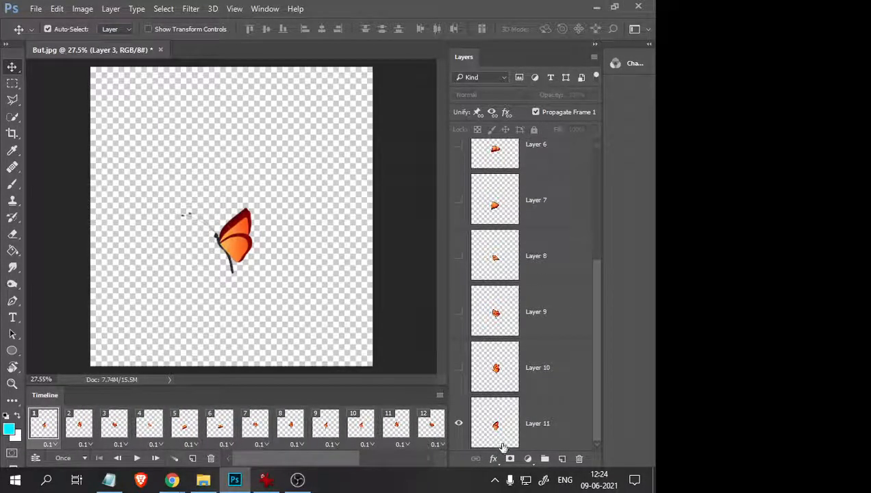
{"action": "left_click_drag", "start_coordinate": [498, 429], "coordinate": [475, 385]}
{"action": "left_click", "coordinate": [459, 425]}
{"action": "left_click", "coordinate": [459, 369]}
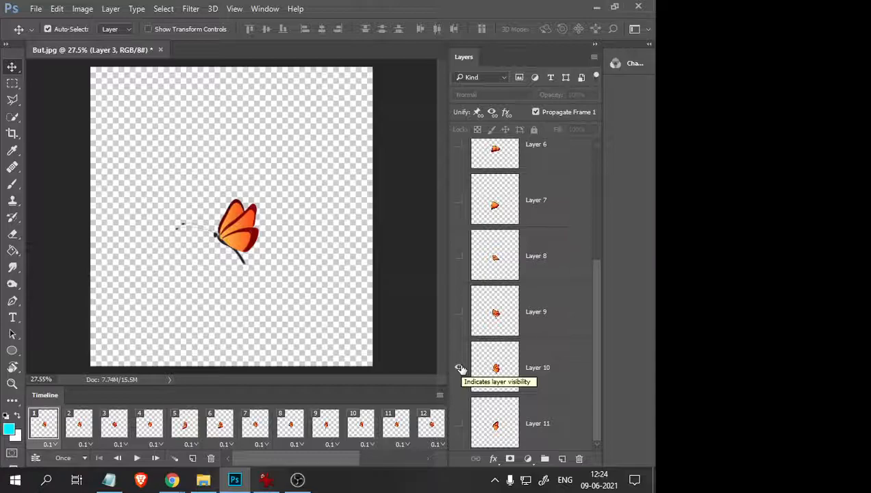
{"action": "left_click", "coordinate": [459, 425]}
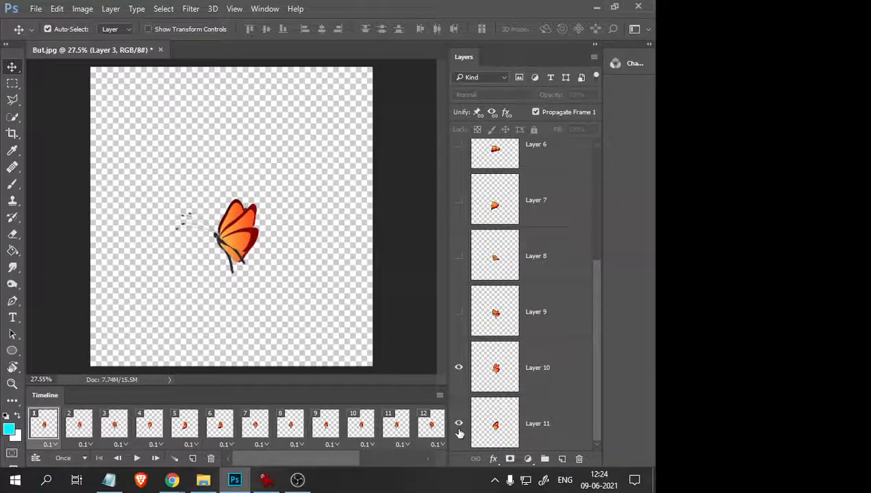
{"action": "left_click", "coordinate": [459, 368]}
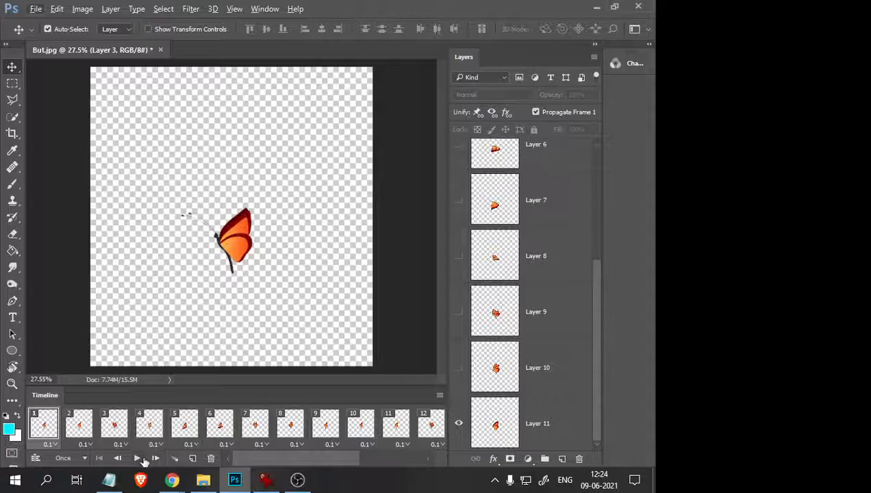
{"action": "left_click", "coordinate": [137, 458]}
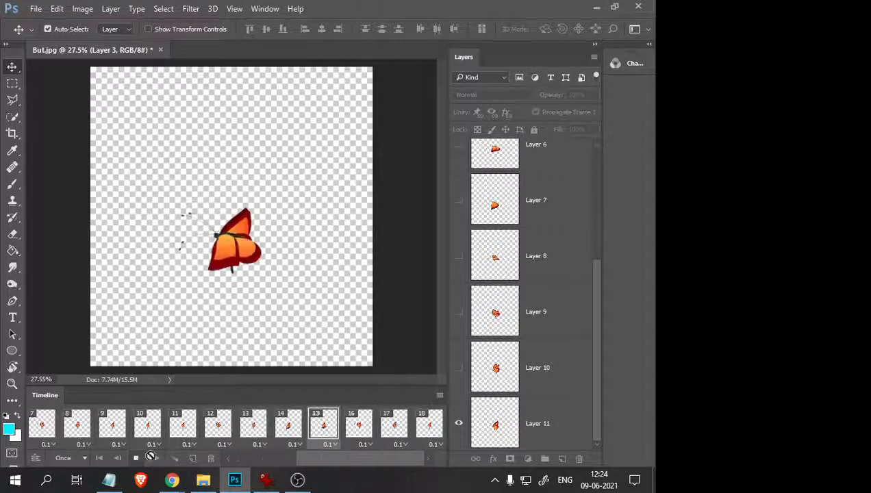
Step: Hide Layer 5 in frame 7, keeping Layer 11 visible, and play the animation
{"action": "left_click", "coordinate": [42, 430]}
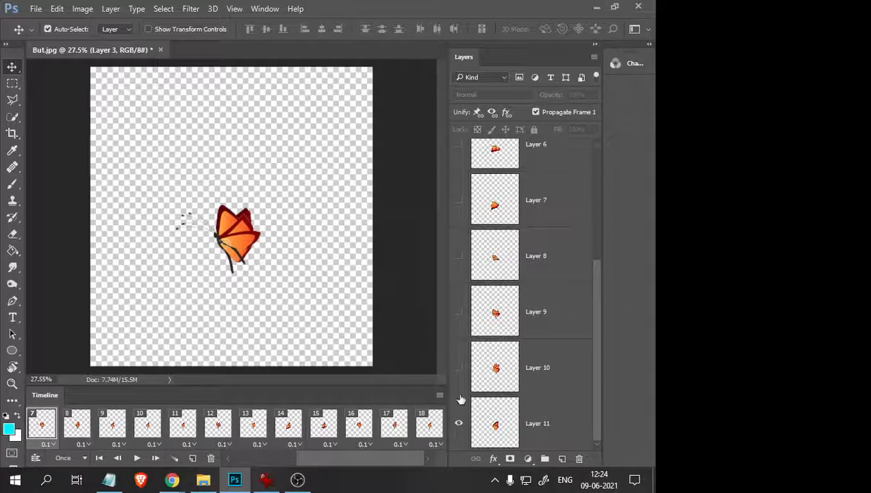
{"action": "scroll", "coordinate": [480, 366], "scroll_direction": "up", "scroll_amount": 3}
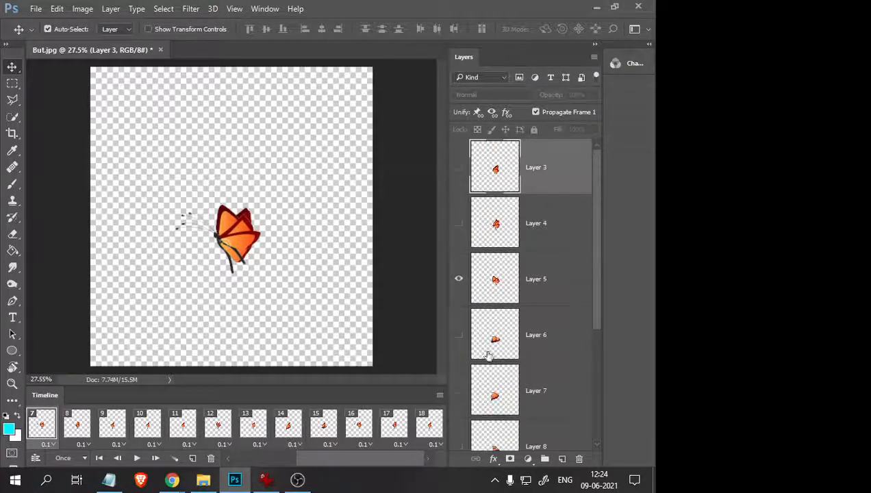
{"action": "left_click", "coordinate": [459, 278]}
{"action": "scroll", "coordinate": [517, 339], "scroll_direction": "down", "scroll_amount": 3}
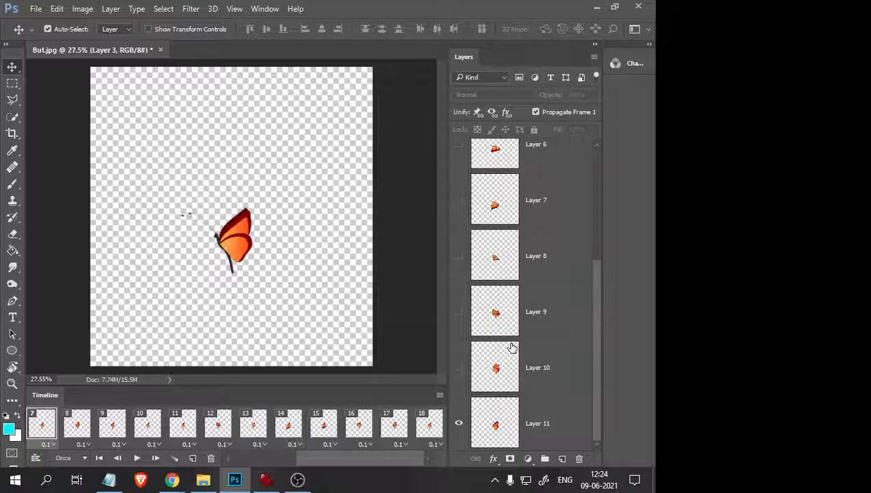
{"action": "left_click", "coordinate": [137, 457]}
Step: Hide the extra butterfly layers in frames 8 and 9, including Layer 3 in frame 9, keeping Layer 11 visible
{"action": "left_click", "coordinate": [41, 428]}
{"action": "left_click", "coordinate": [76, 429]}
{"action": "left_click", "coordinate": [110, 426]}
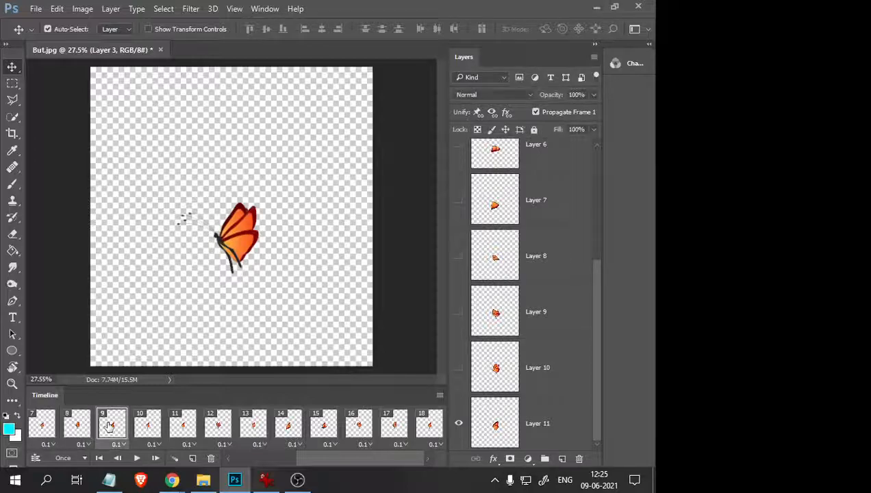
{"action": "left_click", "coordinate": [78, 426]}
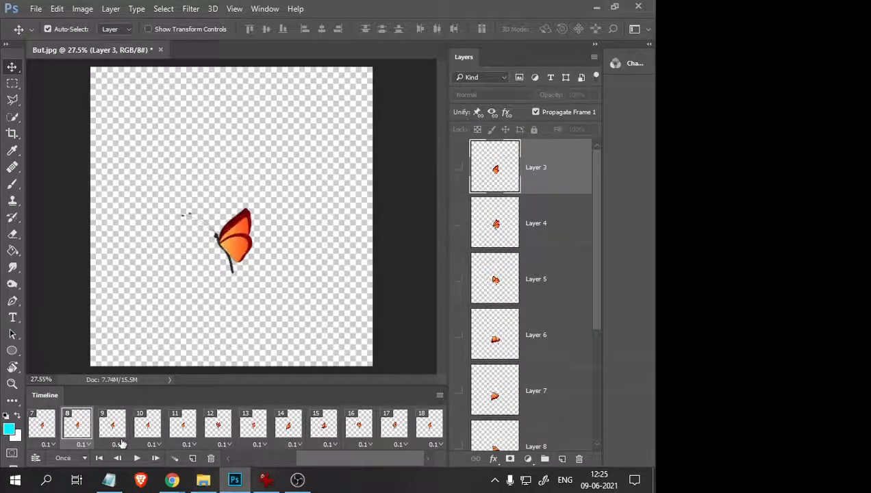
{"action": "left_click", "coordinate": [112, 427]}
{"action": "scroll", "coordinate": [520, 312], "scroll_direction": "down", "scroll_amount": 3}
{"action": "scroll", "coordinate": [520, 302], "scroll_direction": "up", "scroll_amount": 3}
{"action": "left_click", "coordinate": [459, 167]}
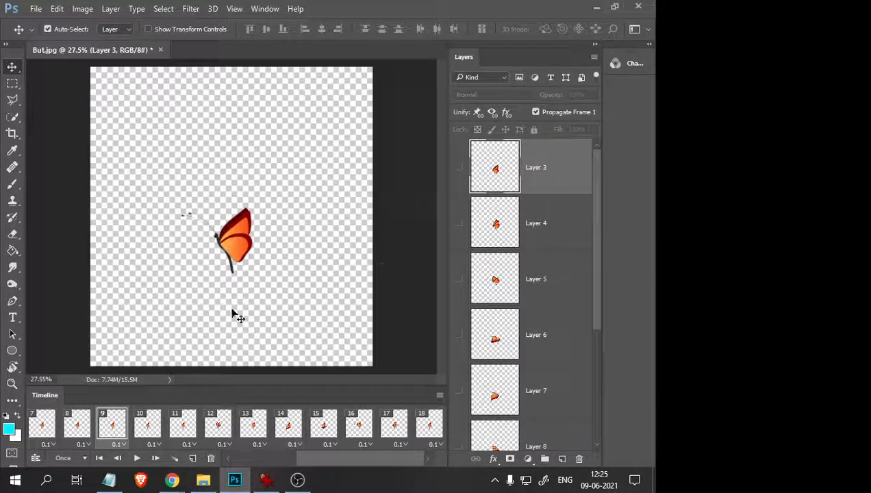
Step: Examine frames 10 to 15 one by one for overlapping butterfly layers
{"action": "left_click", "coordinate": [147, 425]}
{"action": "scroll", "coordinate": [578, 354], "scroll_direction": "down", "scroll_amount": 3}
{"action": "scroll", "coordinate": [541, 362], "scroll_direction": "up", "scroll_amount": 3}
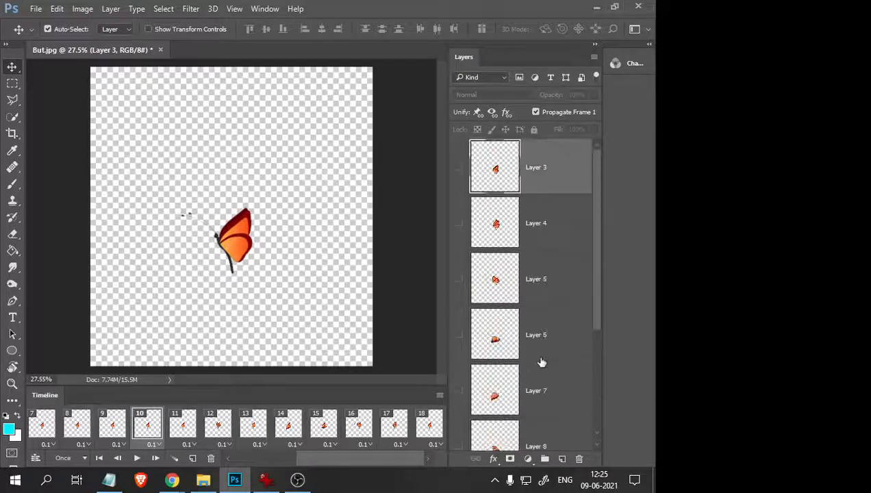
{"action": "left_click", "coordinate": [188, 445]}
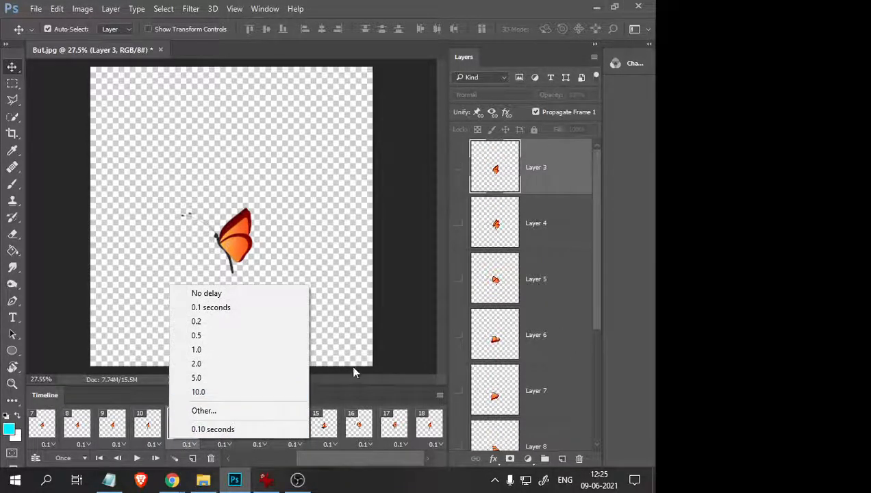
{"action": "left_click", "coordinate": [363, 386]}
{"action": "left_click", "coordinate": [214, 426]}
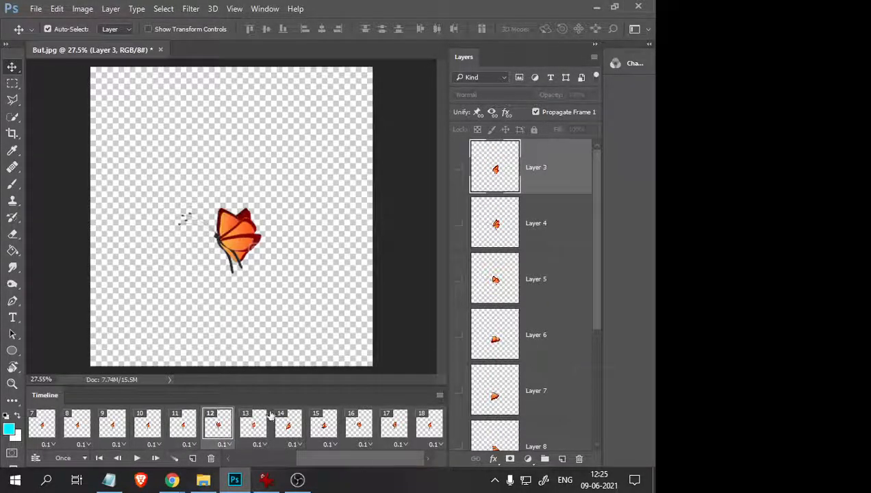
{"action": "left_click", "coordinate": [254, 428]}
{"action": "left_click", "coordinate": [216, 427]}
{"action": "left_click", "coordinate": [252, 425]}
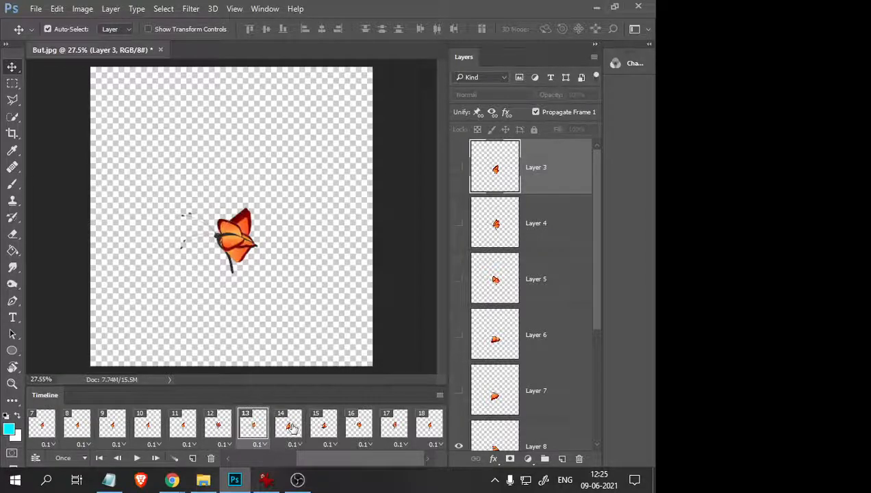
{"action": "left_click", "coordinate": [291, 428]}
{"action": "left_click", "coordinate": [332, 429]}
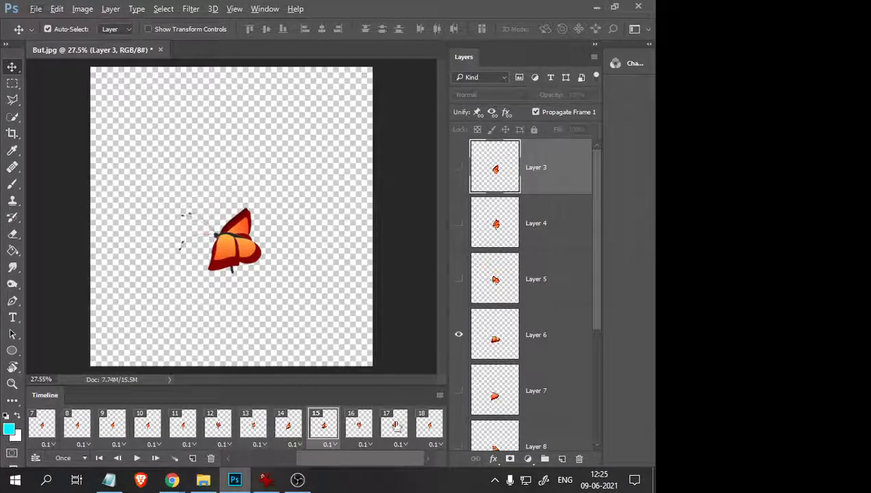
Step: Delete the whole animation from the Timeline and select the remaining frame
{"action": "left_click", "coordinate": [440, 395]}
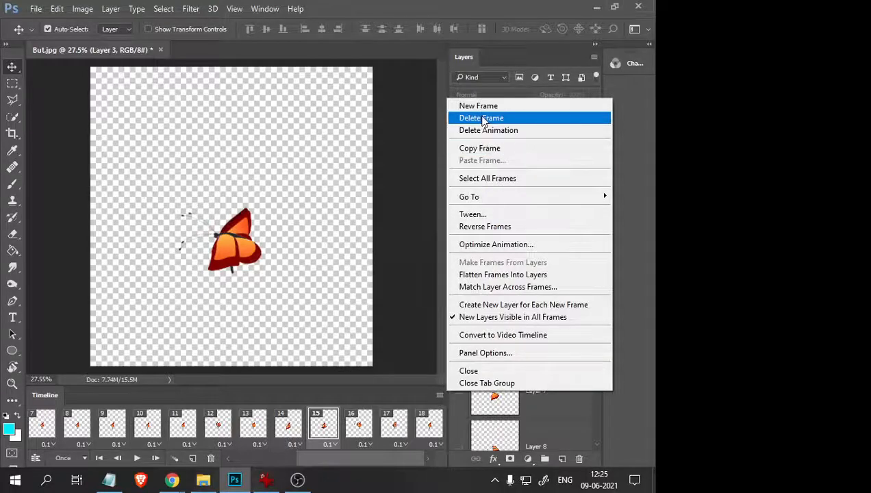
{"action": "left_click", "coordinate": [498, 132]}
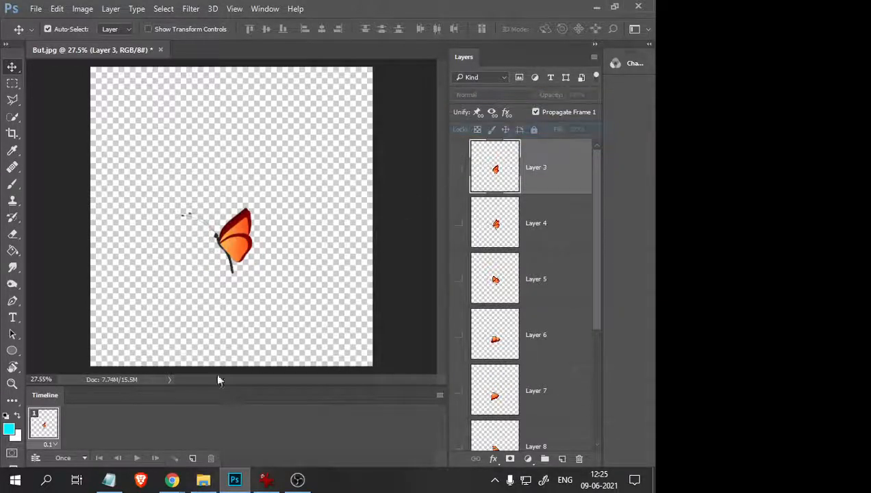
{"action": "scroll", "coordinate": [490, 205], "scroll_direction": "down", "scroll_amount": 3}
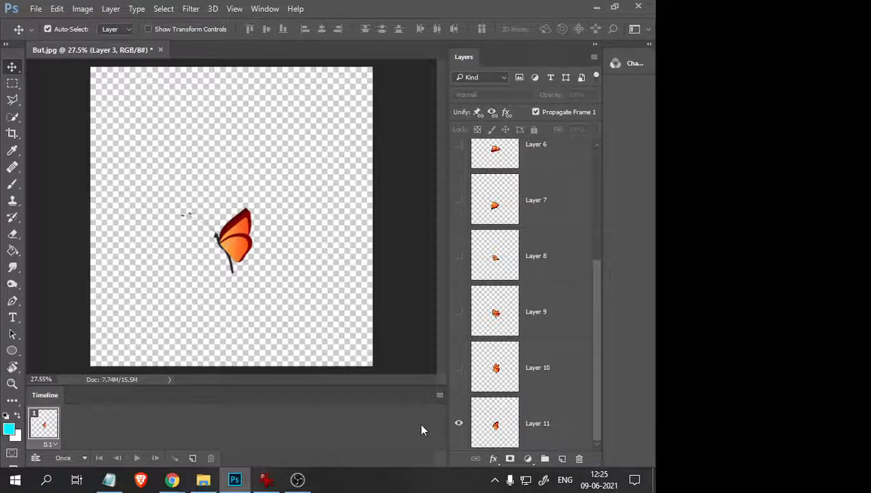
{"action": "right_click", "coordinate": [43, 426]}
{"action": "left_click", "coordinate": [42, 431]}
Step: Make Layers 3 to 10 visible again together with Layer 11 in the single frame
{"action": "scroll", "coordinate": [554, 322], "scroll_direction": "up", "scroll_amount": 3}
{"action": "left_click_drag", "start_coordinate": [459, 167], "coordinate": [459, 311]}
{"action": "scroll", "coordinate": [460, 344], "scroll_direction": "down", "scroll_amount": 3}
{"action": "left_click", "coordinate": [458, 199]}
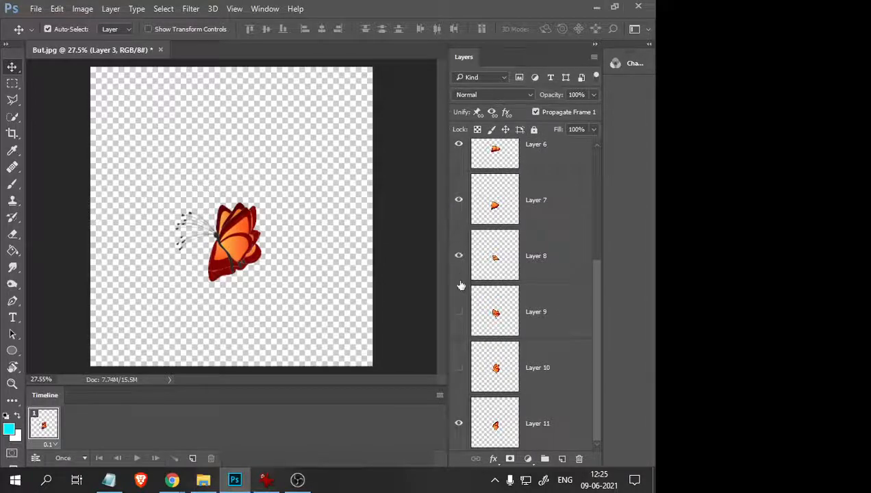
{"action": "left_click_drag", "start_coordinate": [458, 315], "coordinate": [457, 369]}
{"action": "scroll", "coordinate": [490, 409], "scroll_direction": "up", "scroll_amount": 3}
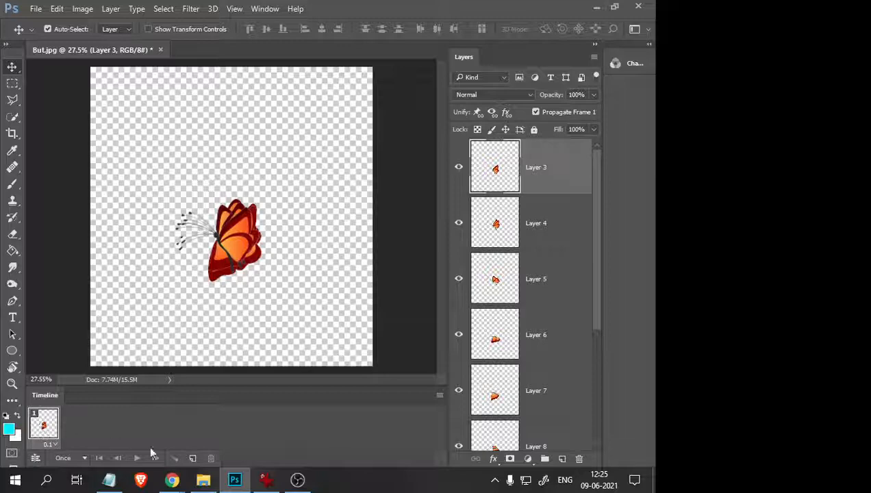
Step: Make Timeline frames from the layers and play the resulting animation
{"action": "left_click", "coordinate": [438, 397]}
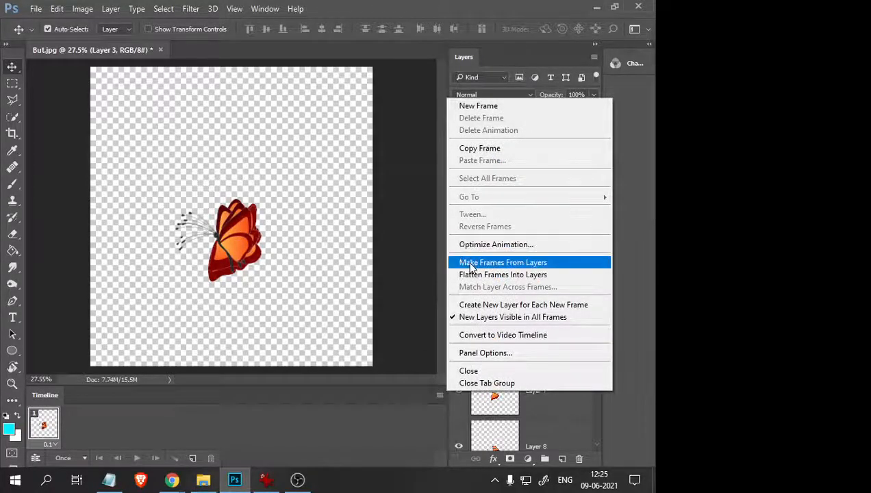
{"action": "left_click", "coordinate": [493, 260]}
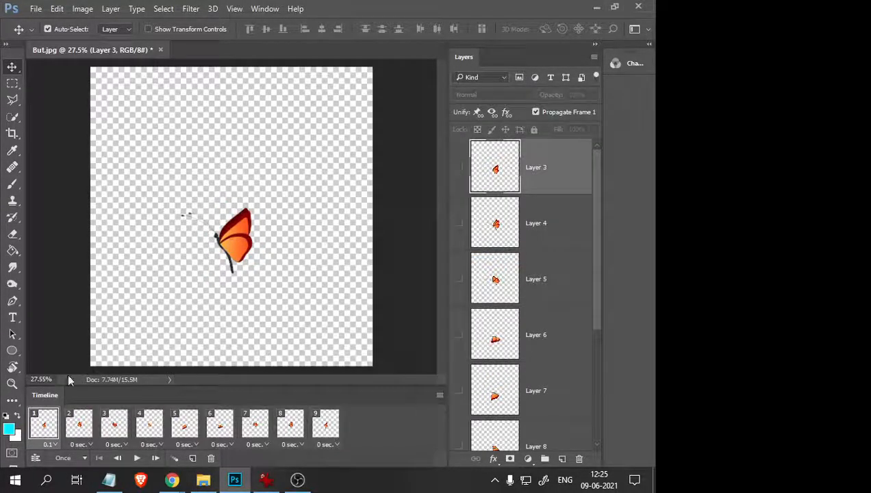
{"action": "left_click", "coordinate": [137, 458]}
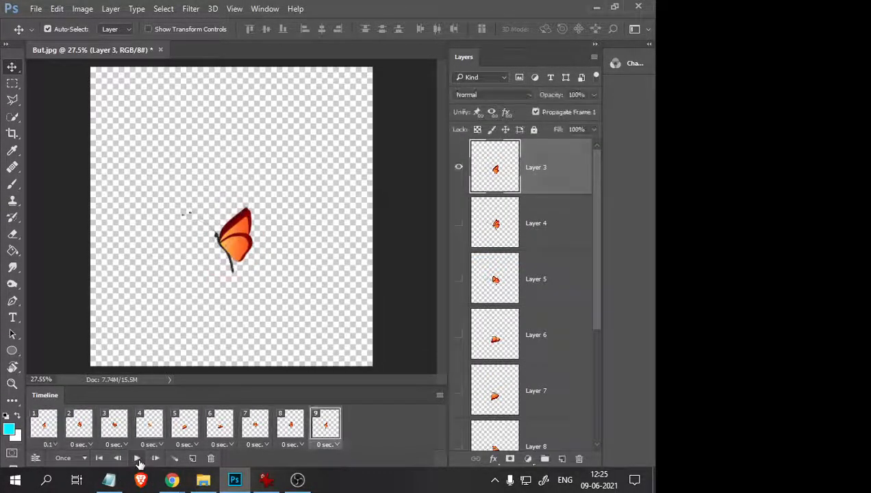
Step: Set the delay of all nine frames to 0.2 seconds and play the animation
{"action": "left_click", "coordinate": [38, 427]}
{"action": "left_click", "coordinate": [321, 428], "text": "shift"}
{"action": "left_click", "coordinate": [332, 445]}
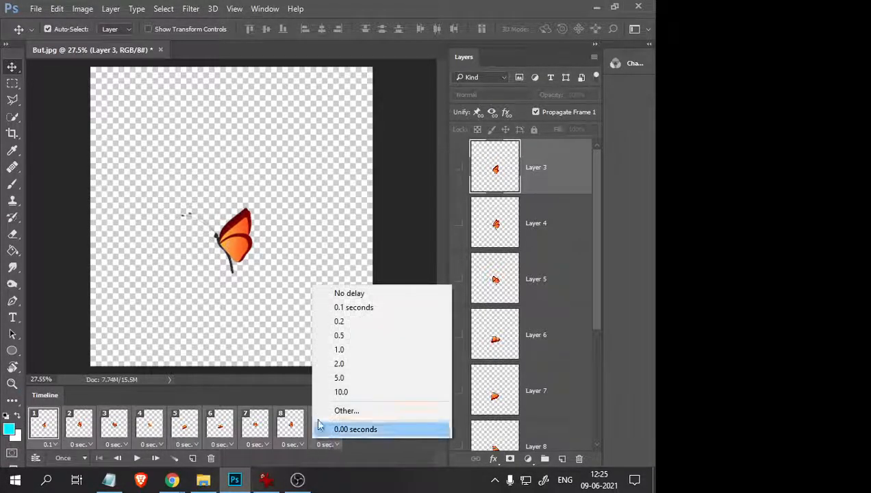
{"action": "left_click", "coordinate": [328, 321]}
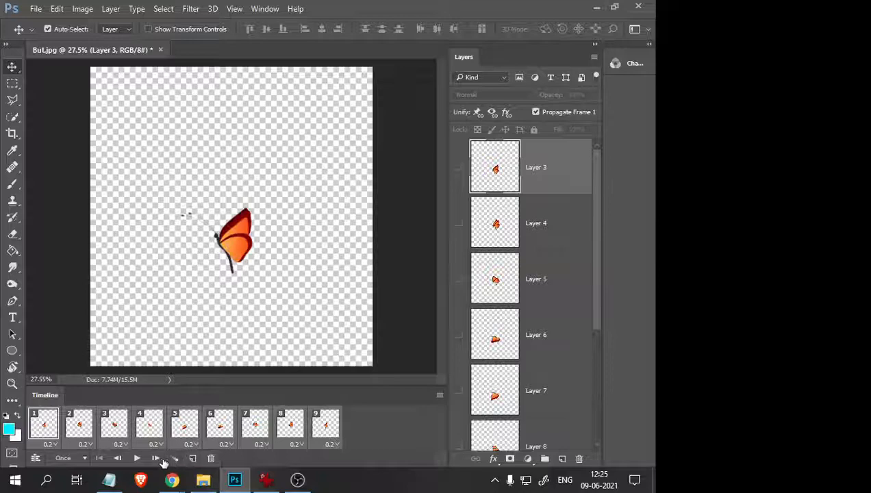
{"action": "left_click", "coordinate": [137, 459]}
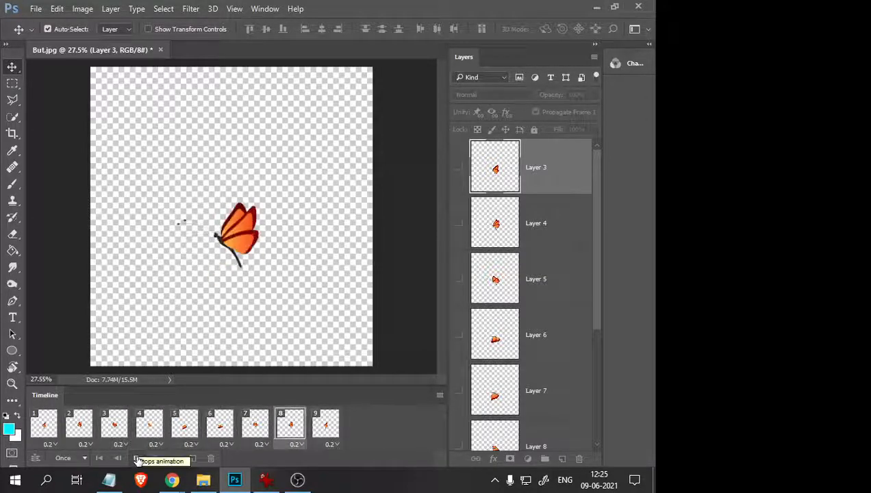
{"action": "left_click", "coordinate": [137, 458]}
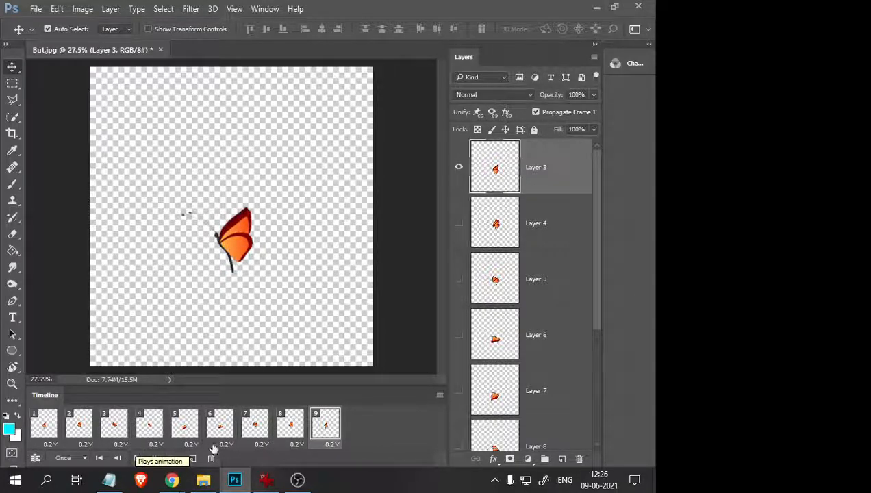
Step: Set the delay of all nine frames to 0.1 seconds
{"action": "left_click", "coordinate": [37, 426]}
{"action": "left_click", "coordinate": [326, 430], "text": "shift"}
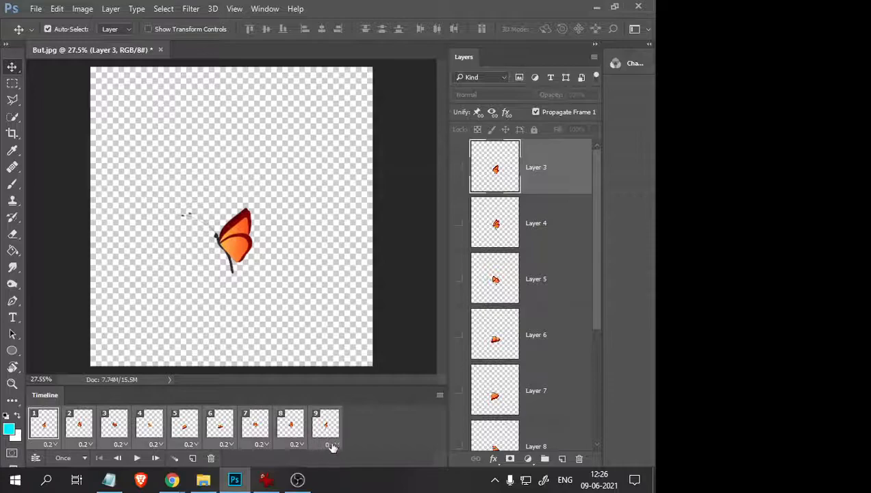
{"action": "left_click", "coordinate": [331, 444]}
{"action": "left_click", "coordinate": [335, 308]}
Step: Duplicate the nine selected frames three times to extend the animation to 36 frames and play it
{"action": "left_click", "coordinate": [192, 458]}
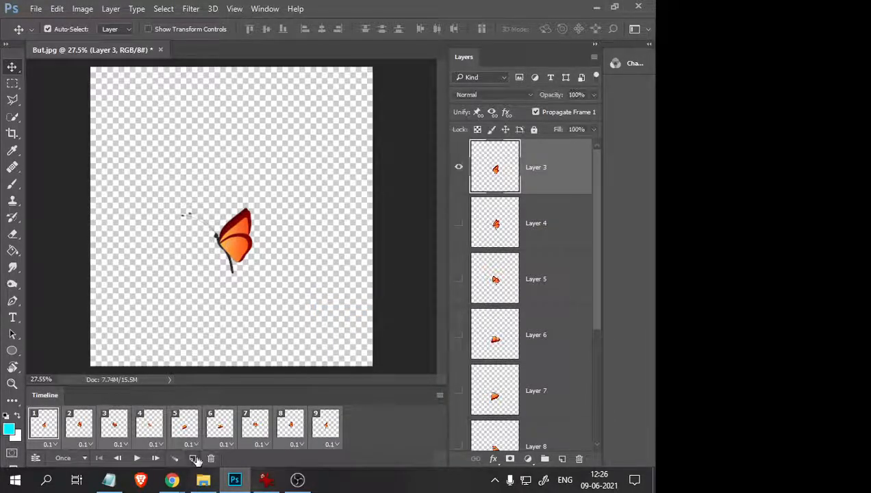
{"action": "left_click", "coordinate": [193, 458]}
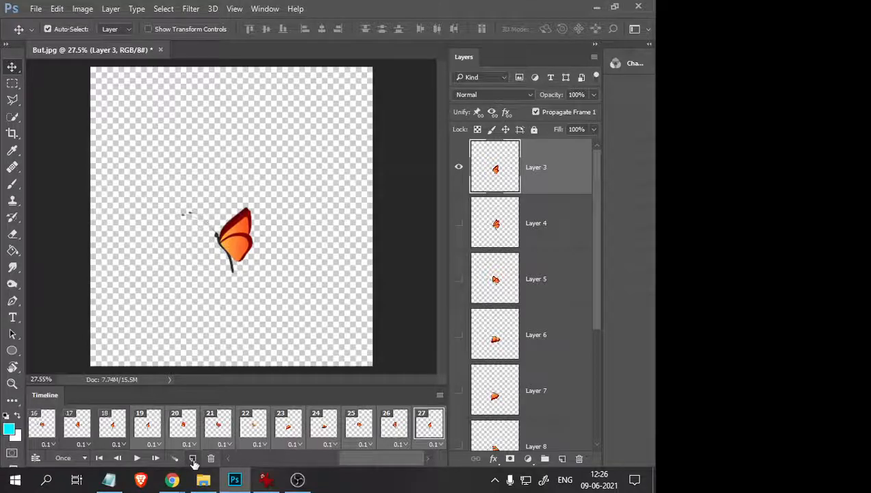
{"action": "left_click", "coordinate": [193, 459]}
{"action": "left_click", "coordinate": [138, 459]}
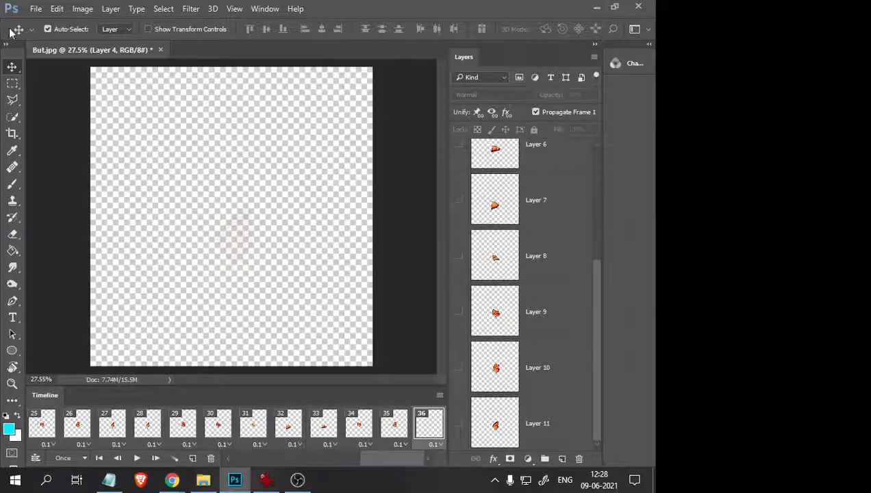
Step: Open the Save for Web (Legacy) export, fit the preview on screen and play the animation there
{"action": "left_click", "coordinate": [36, 9]}
{"action": "left_click", "coordinate": [35, 9]}
{"action": "left_click", "coordinate": [35, 9]}
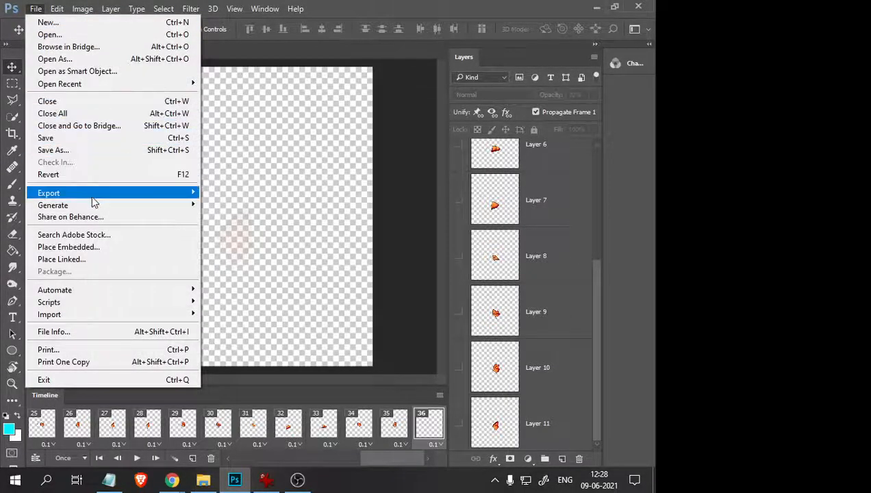
{"action": "mouse_move", "coordinate": [146, 194]}
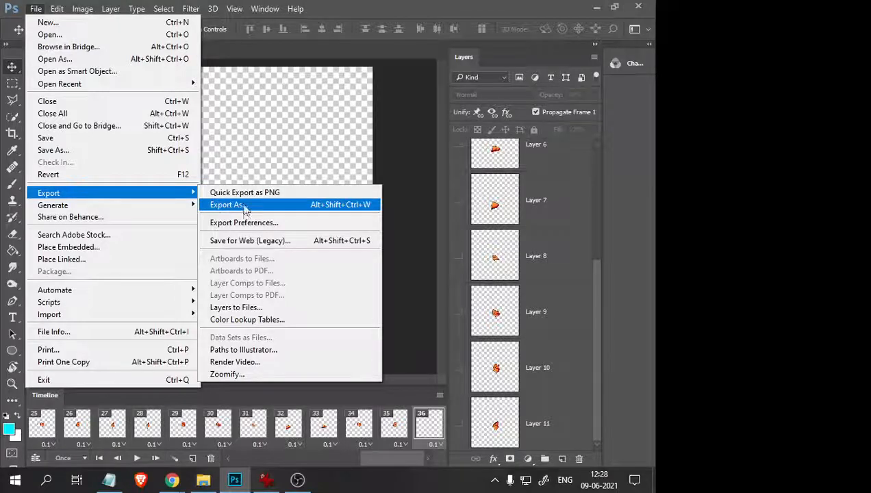
{"action": "left_click", "coordinate": [241, 240]}
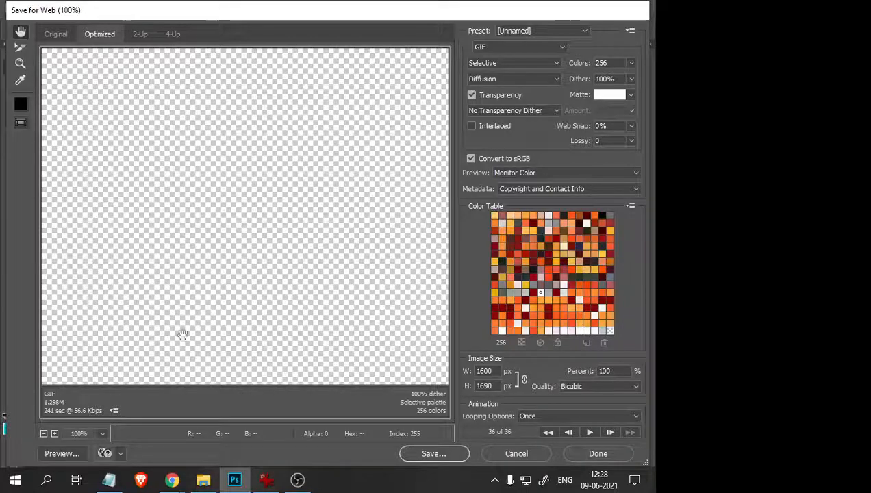
{"action": "left_click", "coordinate": [101, 433]}
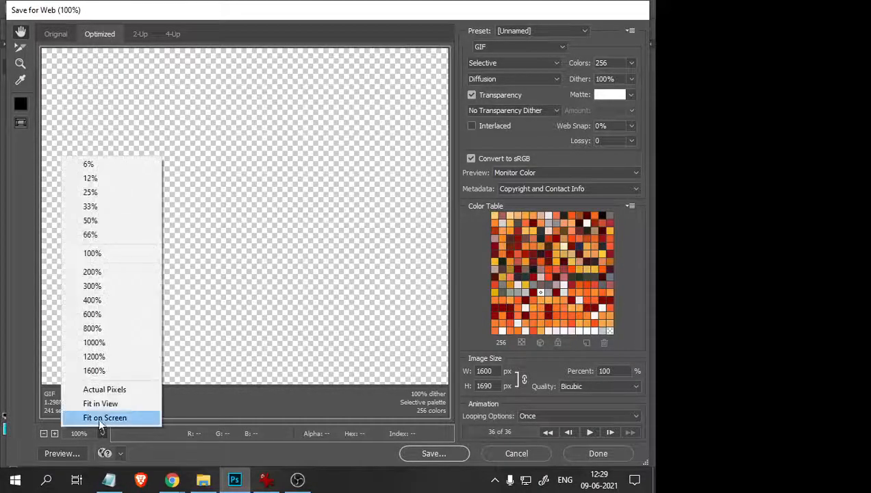
{"action": "left_click", "coordinate": [98, 416]}
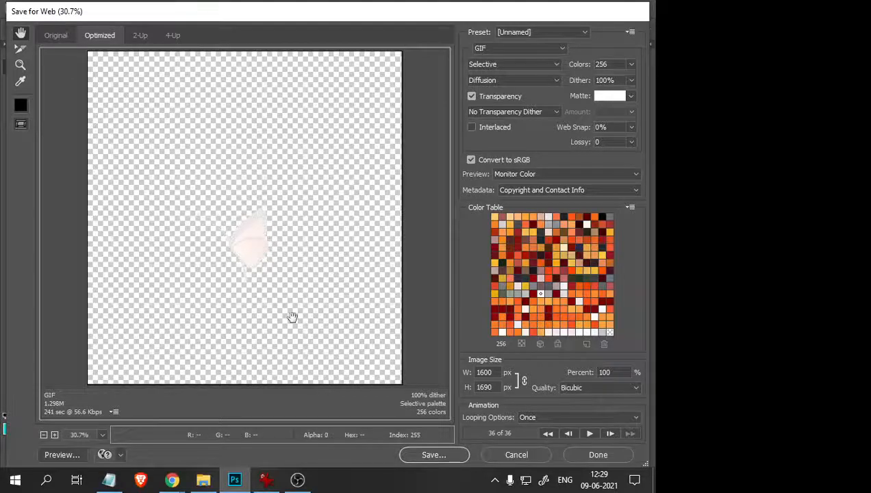
{"action": "left_click", "coordinate": [590, 434]}
{"action": "left_click", "coordinate": [590, 433]}
Step: Save the optimized GIF to the Desktop under the name But
{"action": "left_click", "coordinate": [434, 455]}
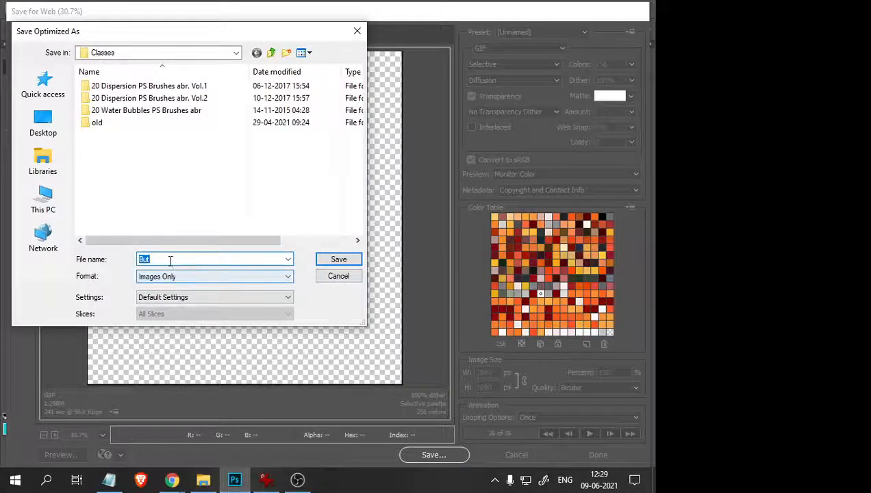
{"action": "left_click", "coordinate": [43, 123]}
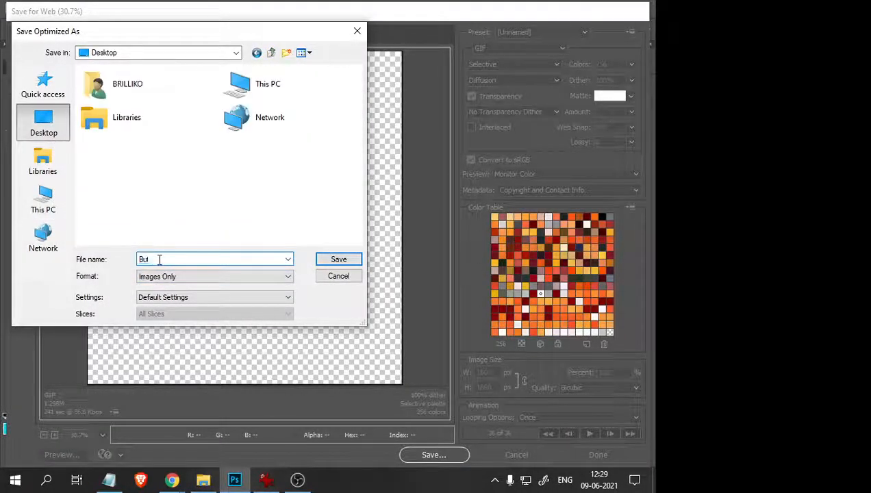
{"action": "left_click", "coordinate": [327, 259]}
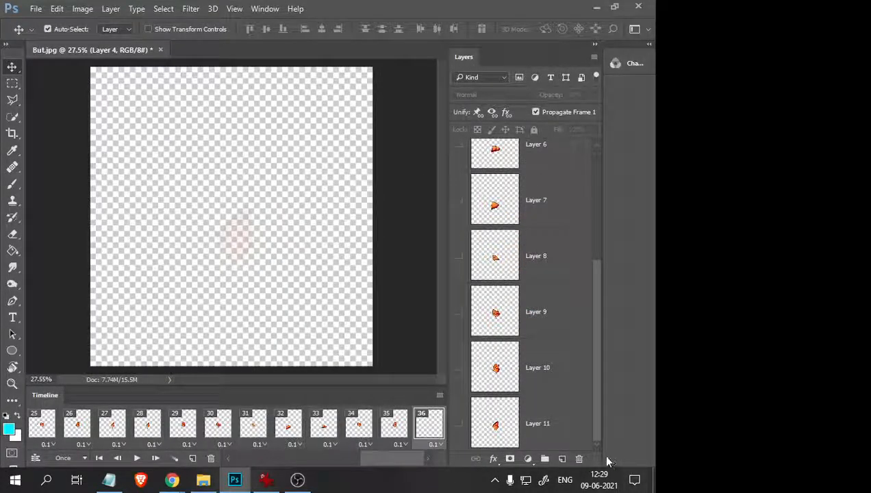
Step: Open the exported But GIF from the desktop in the photo viewer and close the viewer
{"action": "left_click", "coordinate": [656, 484]}
{"action": "double_click", "coordinate": [223, 272]}
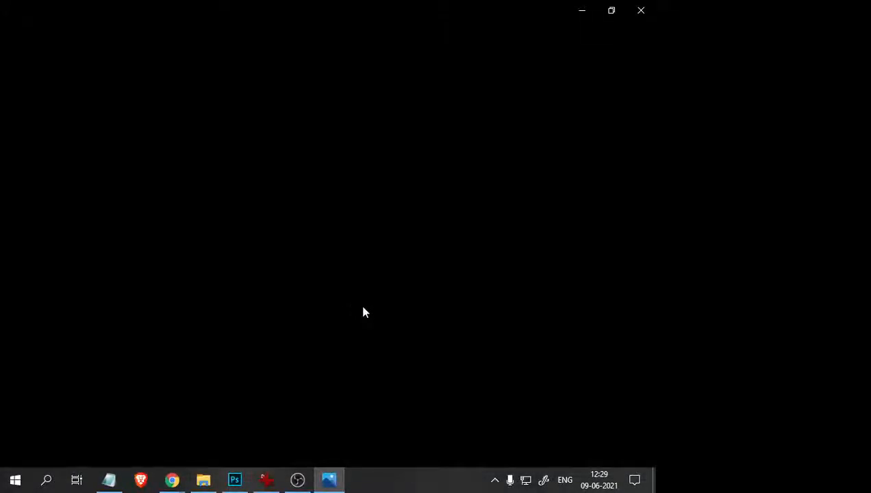
{"action": "left_click", "coordinate": [641, 10]}
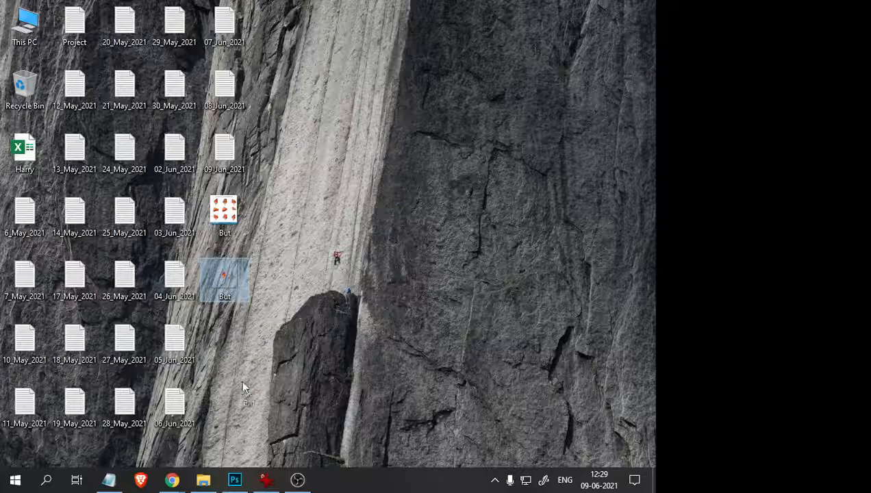
Step: Play But.gif in a new Chrome tab, close that tab and minimize the browser
{"action": "left_click_drag", "start_coordinate": [167, 473], "coordinate": [522, 16]}
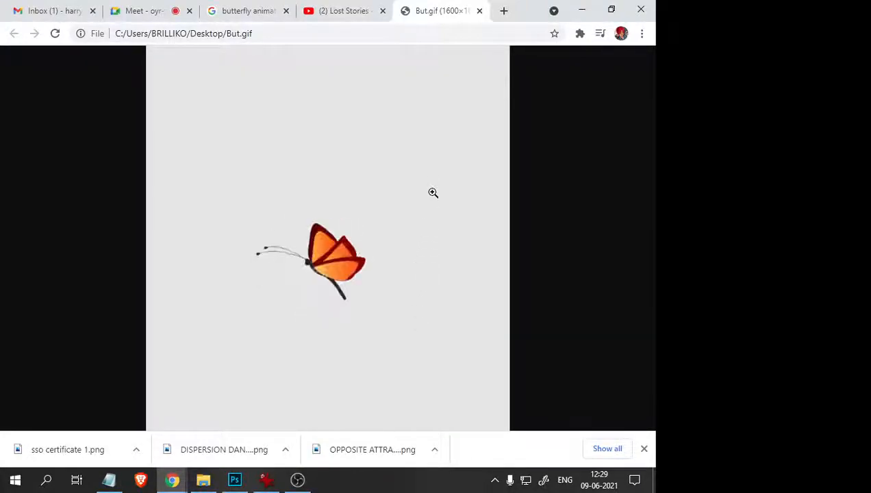
{"action": "left_click", "coordinate": [481, 11]}
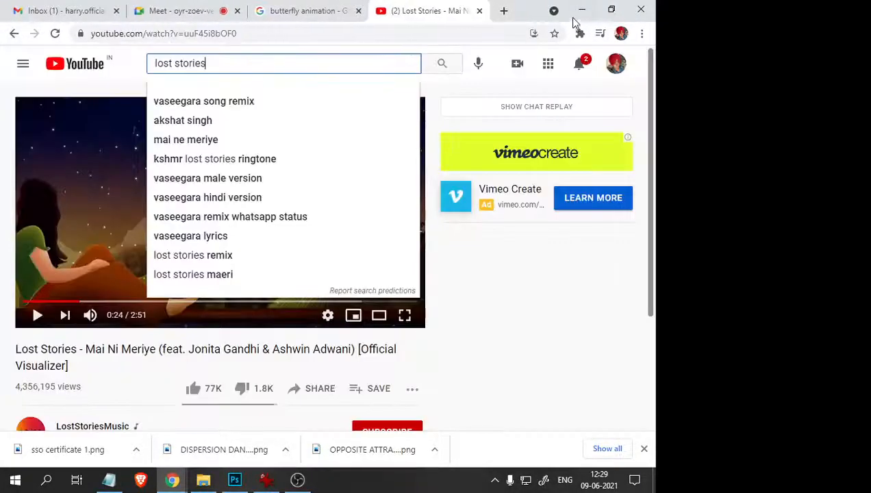
{"action": "left_click", "coordinate": [582, 10]}
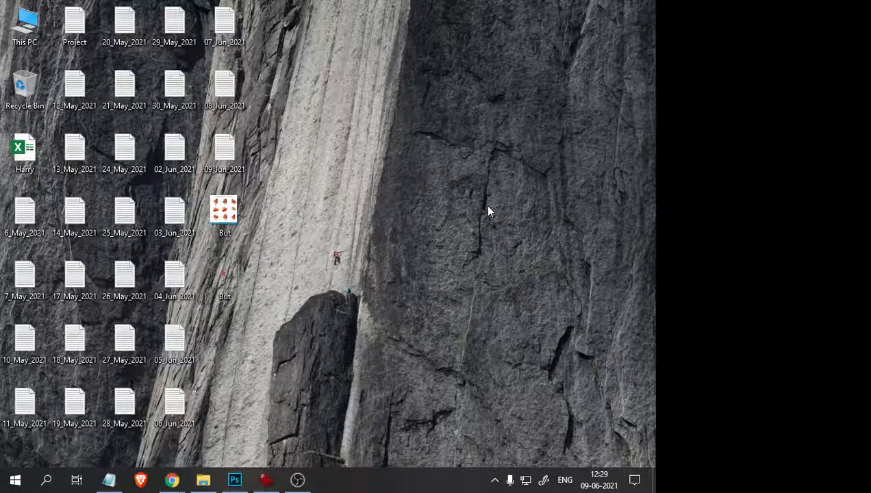
Step: Play But.gif twice from the desktop in the photo viewer, closing the viewer each time
{"action": "double_click", "coordinate": [223, 281]}
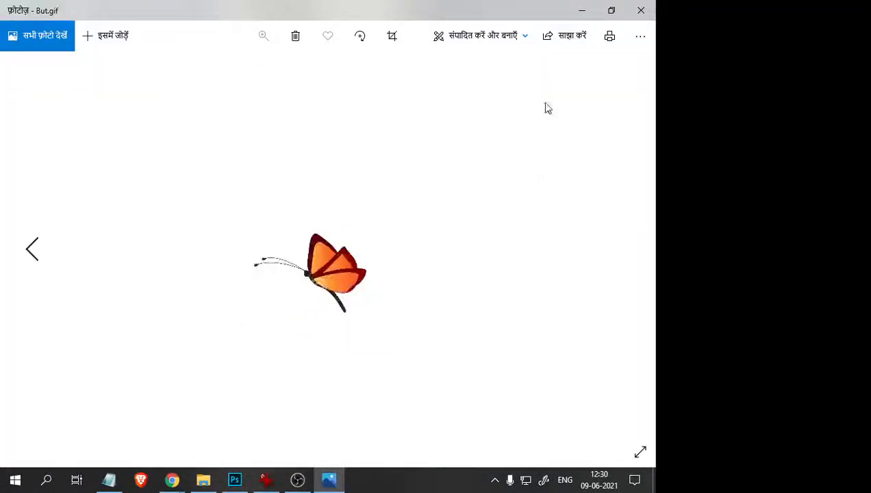
{"action": "left_click", "coordinate": [642, 10]}
{"action": "double_click", "coordinate": [224, 282]}
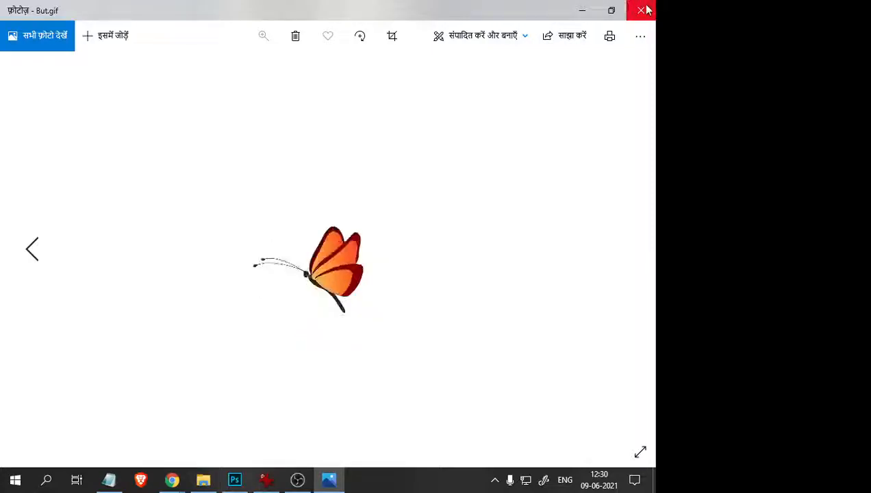
{"action": "left_click", "coordinate": [642, 10]}
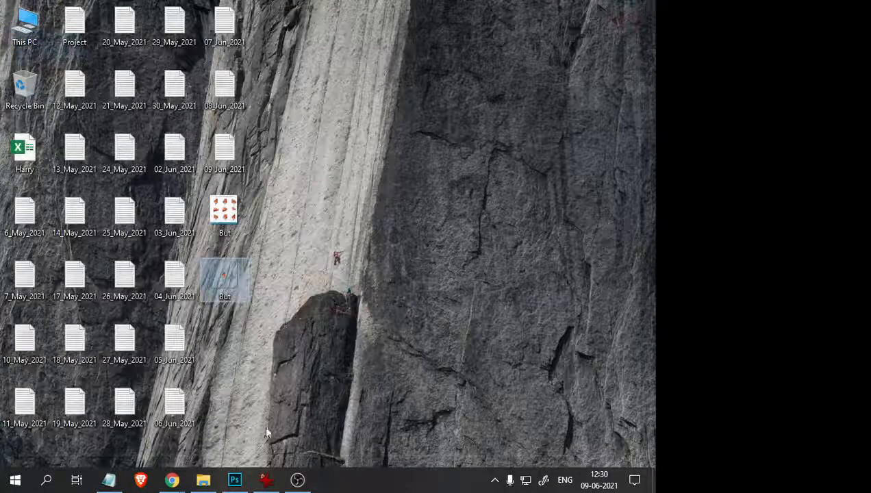